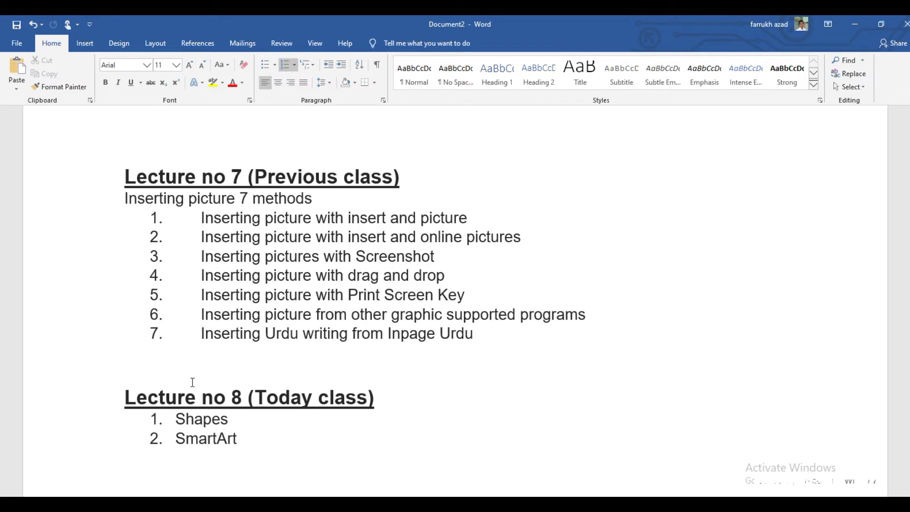
- Look over the Lecture 7 and 8 notes (Shapes, SmartArt), then create a new blank document
drag(125, 401, 385, 402)
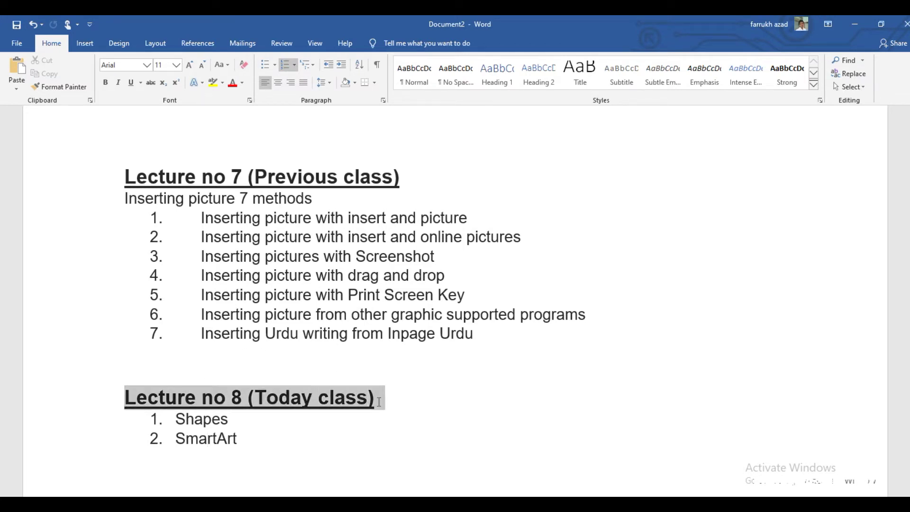
click(276, 366)
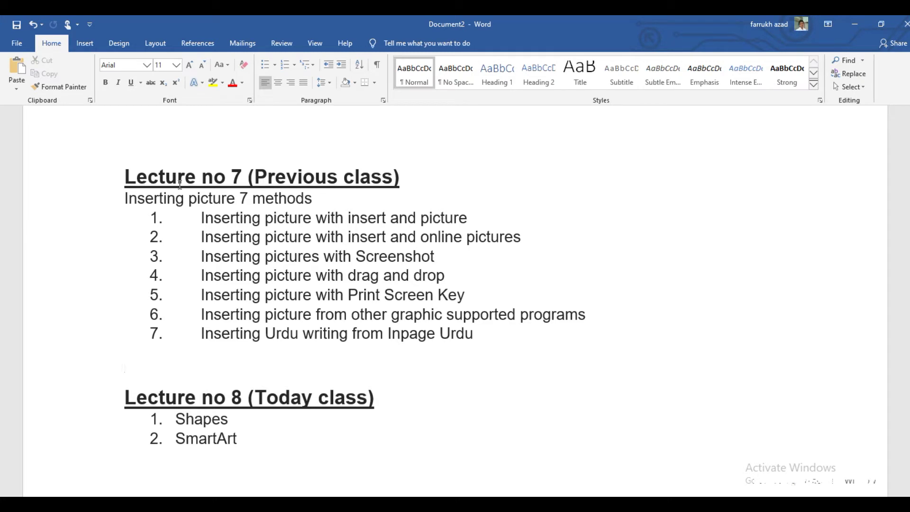
drag(125, 196, 324, 198)
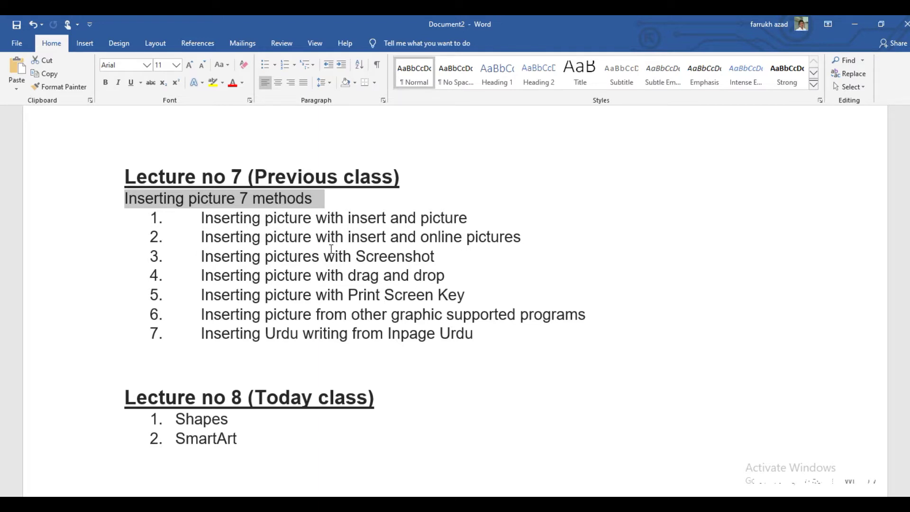
click(310, 426)
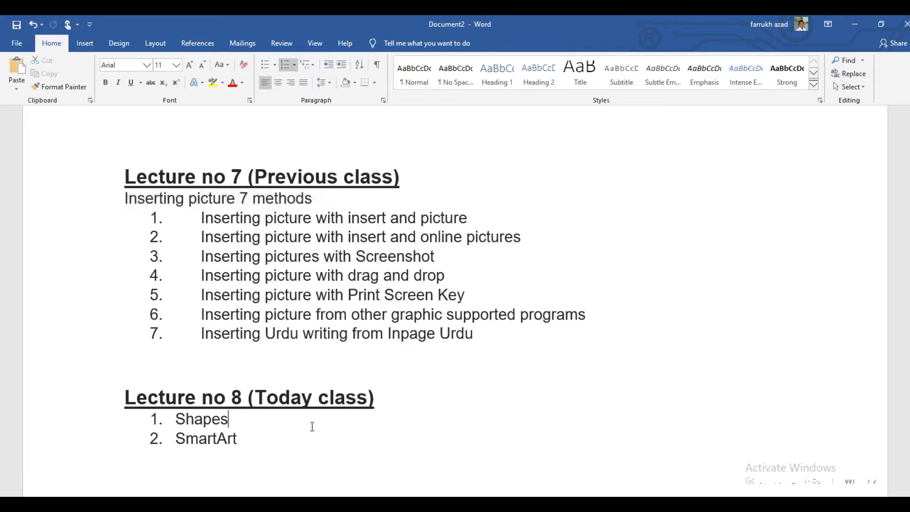
double_click(183, 416)
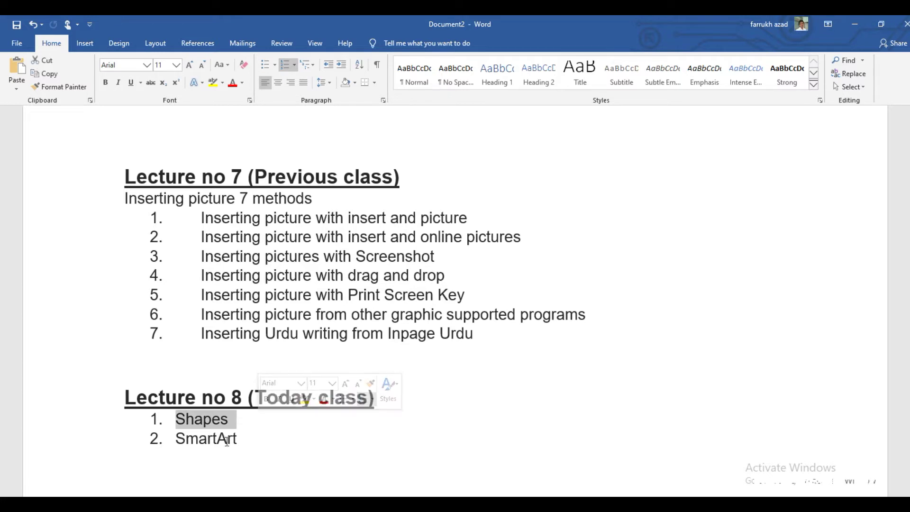
click(228, 438)
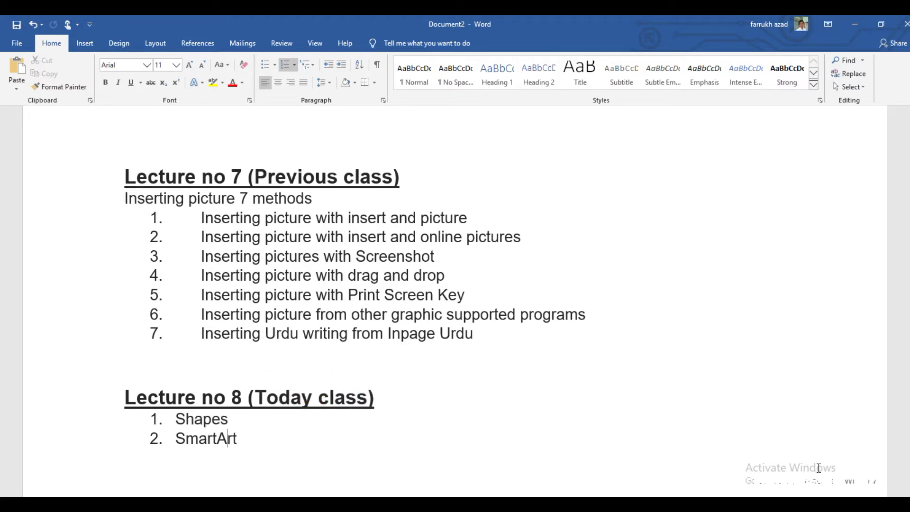
key(ctrl+n)
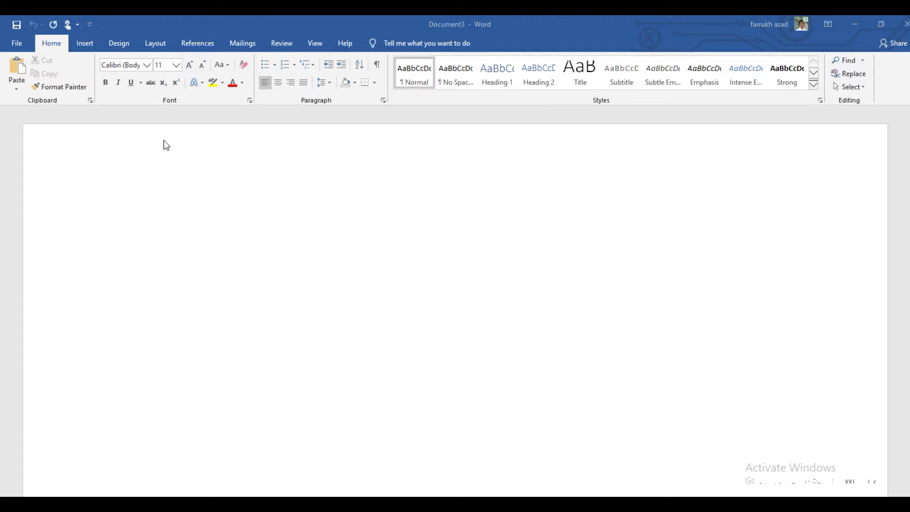
- Choose the Rounded Rectangle from the Insert tab's Recently Used Shapes
click(86, 44)
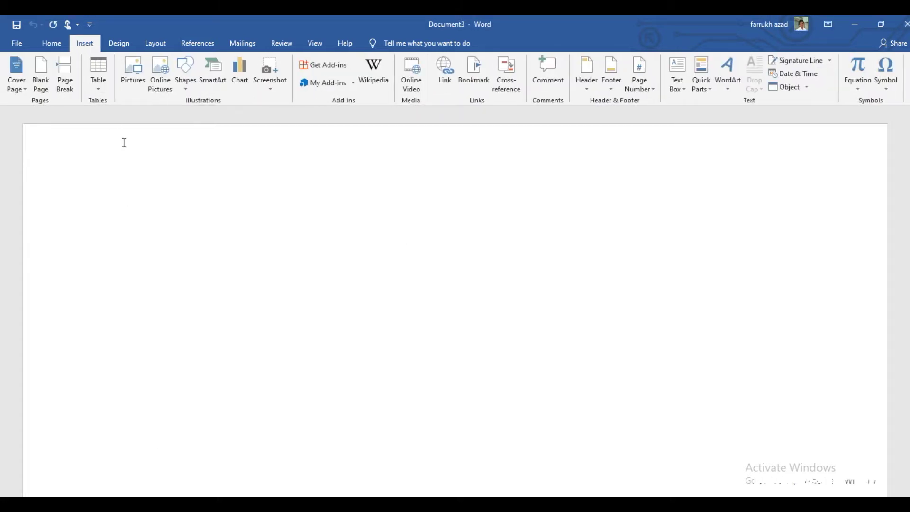
click(190, 89)
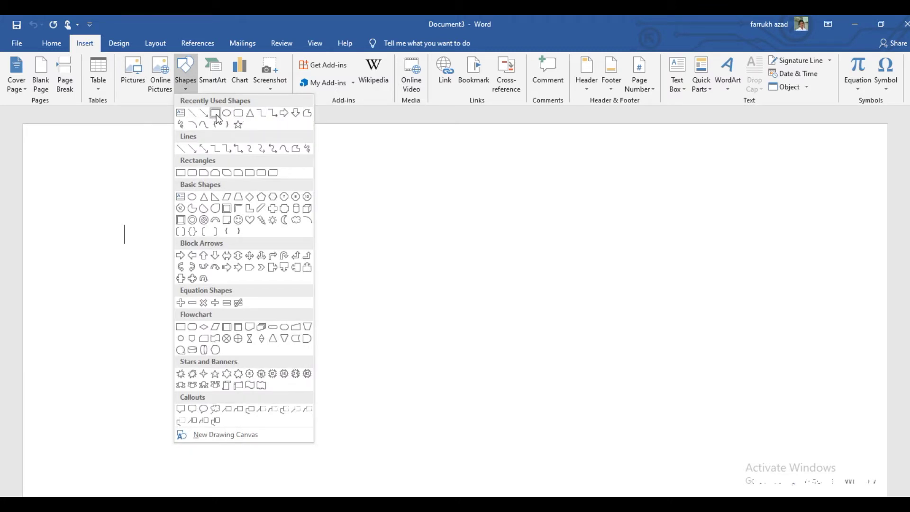
click(238, 115)
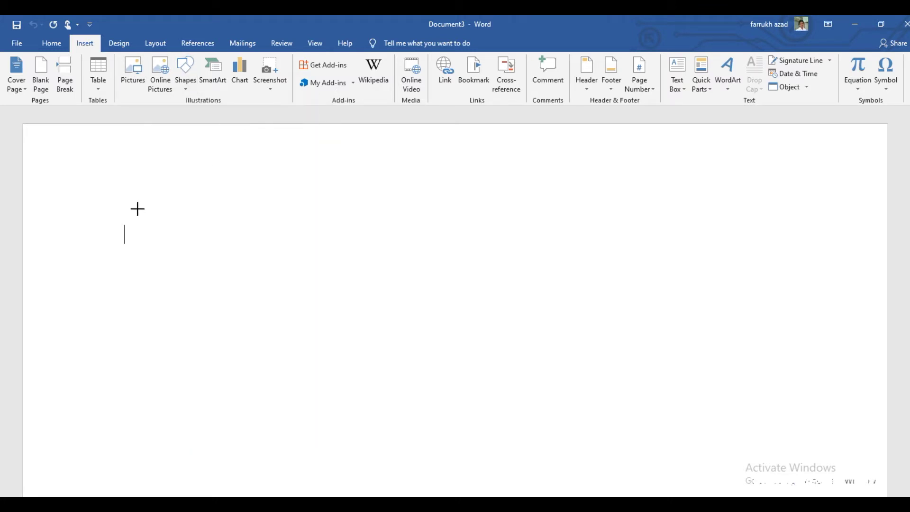
- Draw a wide rounded rectangle across the page top labelled 'Universal Computer Center'
mouse_move(129, 198)
mouse_down()
mouse_move(463, 266)
mouse_move(855, 266)
mouse_up()
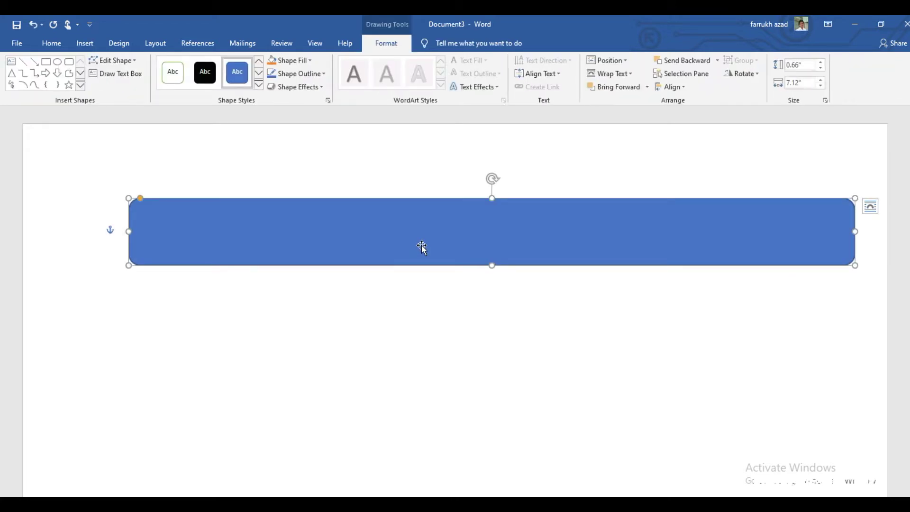
text(Un)
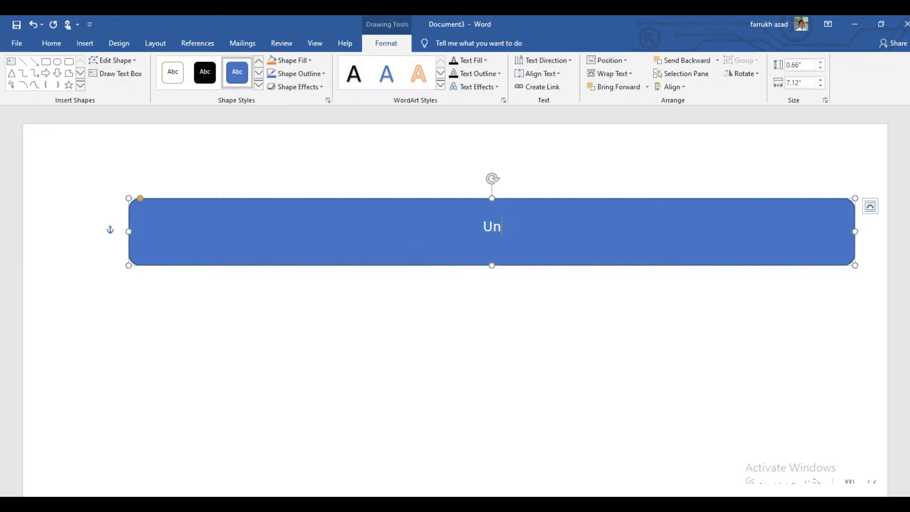
text(iversal omp)
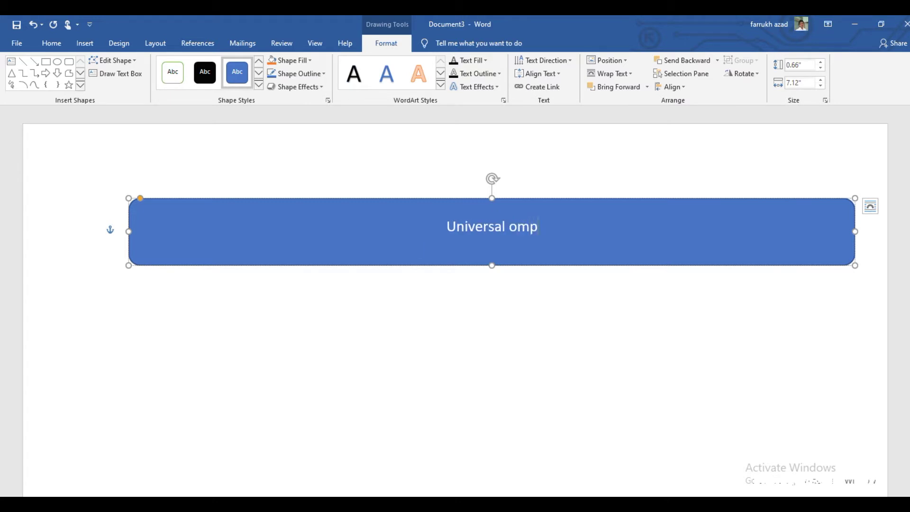
text(uter C)
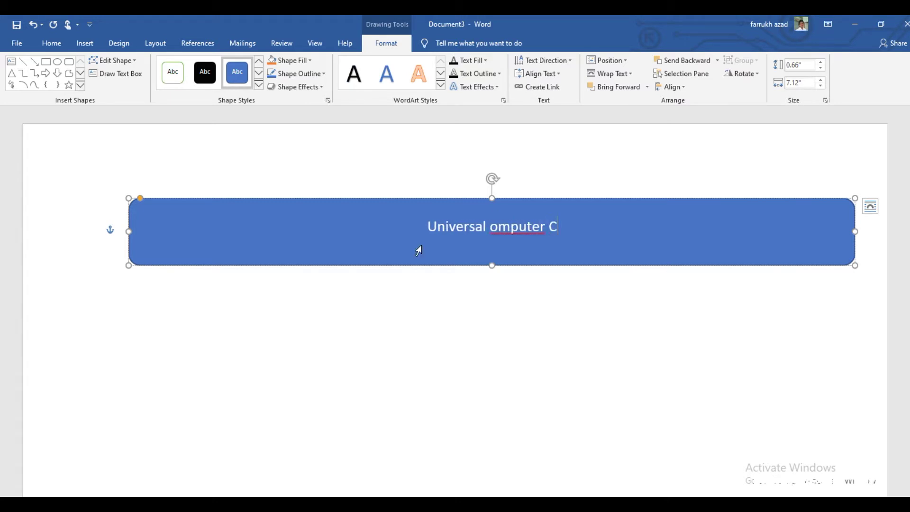
text(enter )
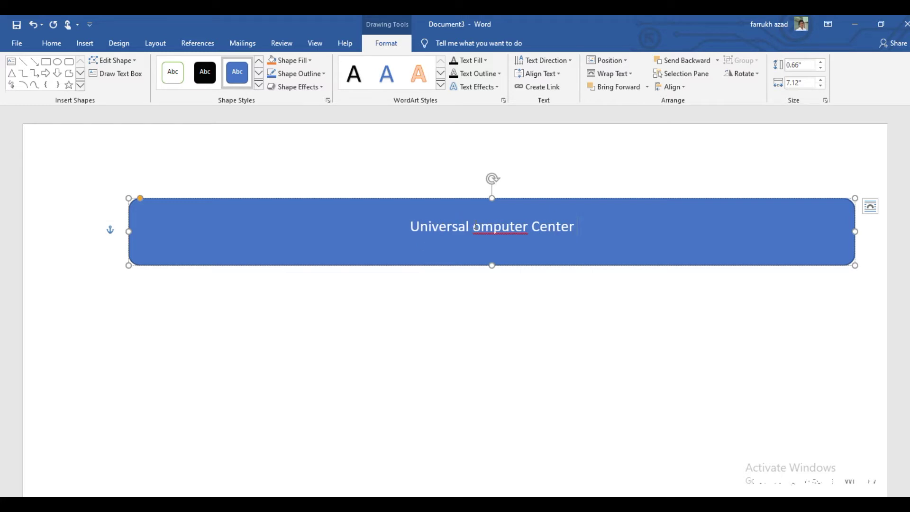
text(C)
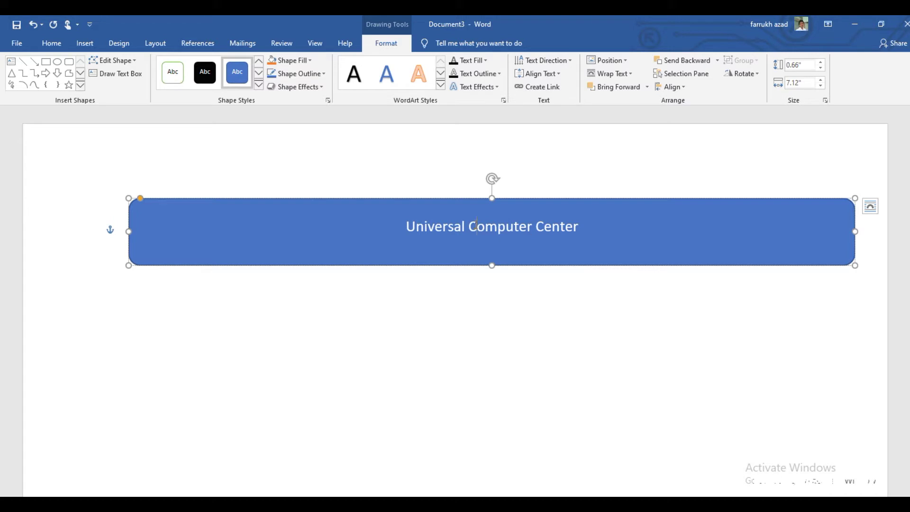
click(602, 199)
click(260, 86)
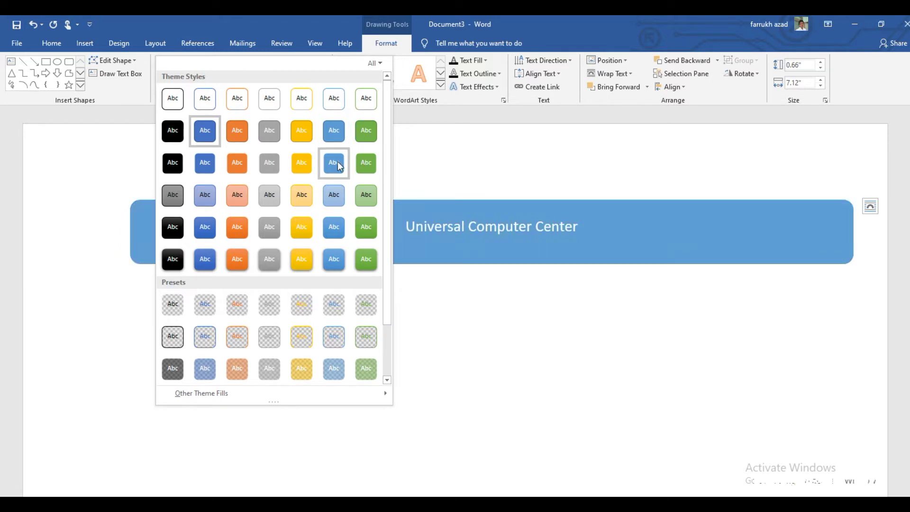
- Apply a light gold shape style and grow the box's text to 24 pt
click(306, 202)
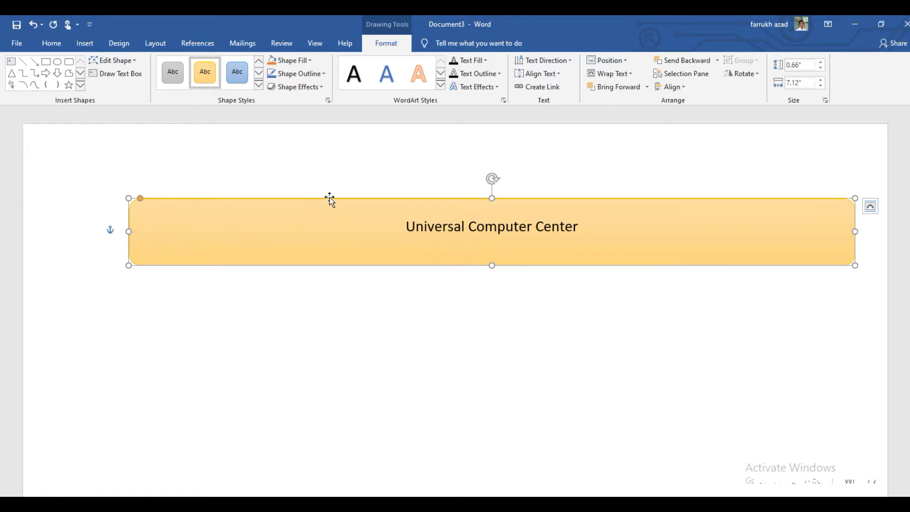
click(51, 43)
click(190, 67)
click(189, 67)
click(189, 67)
click(189, 68)
click(189, 68)
click(189, 67)
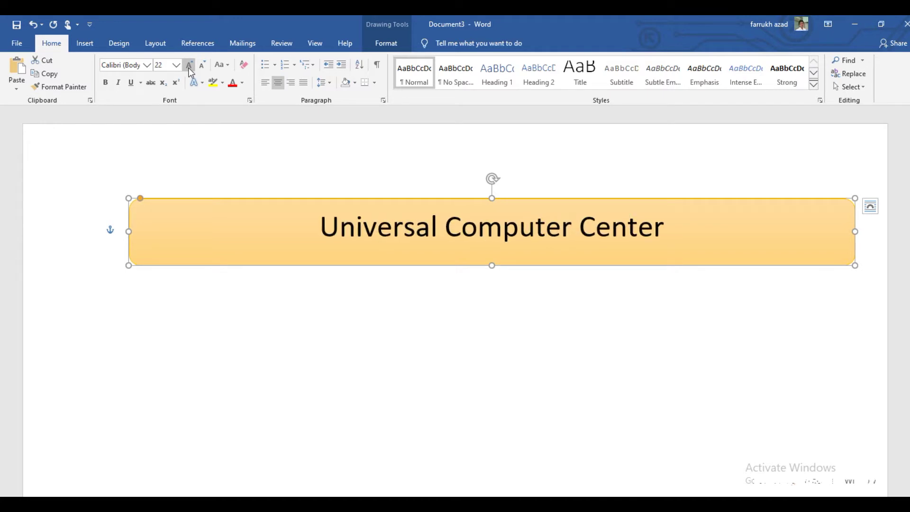
click(189, 68)
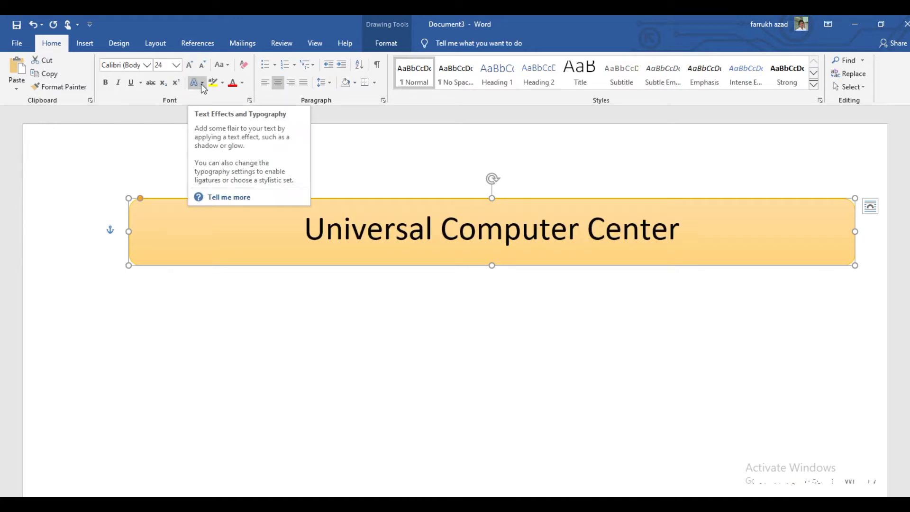
click(169, 197)
- Drag the yellow adjustment handle so the box's corners become a full pill shape
drag(140, 198, 179, 203)
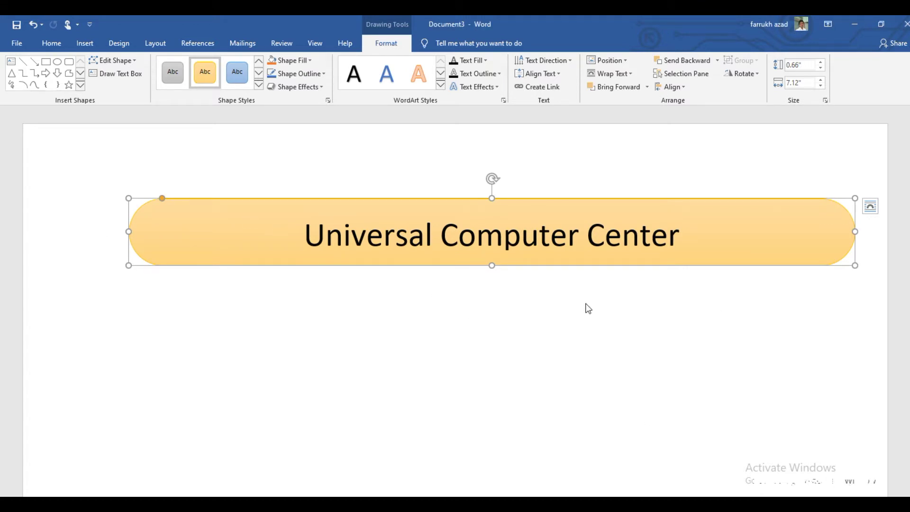
click(524, 308)
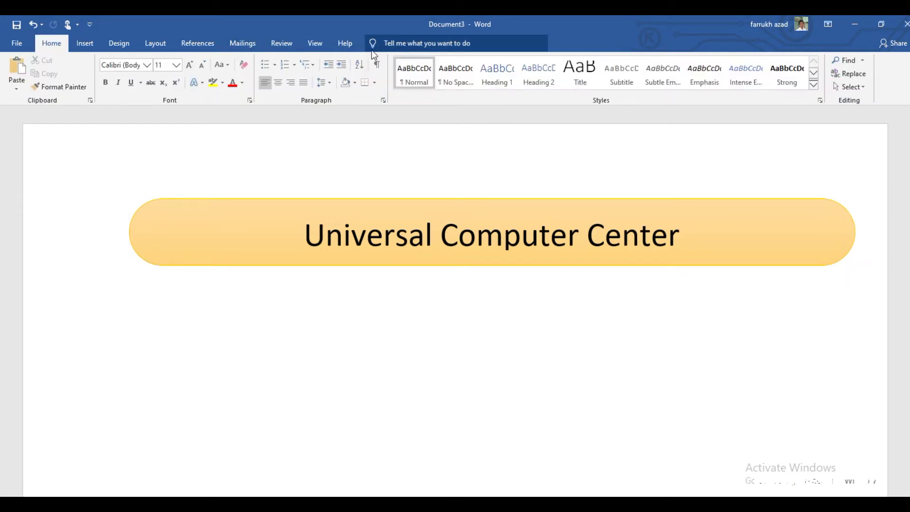
click(378, 203)
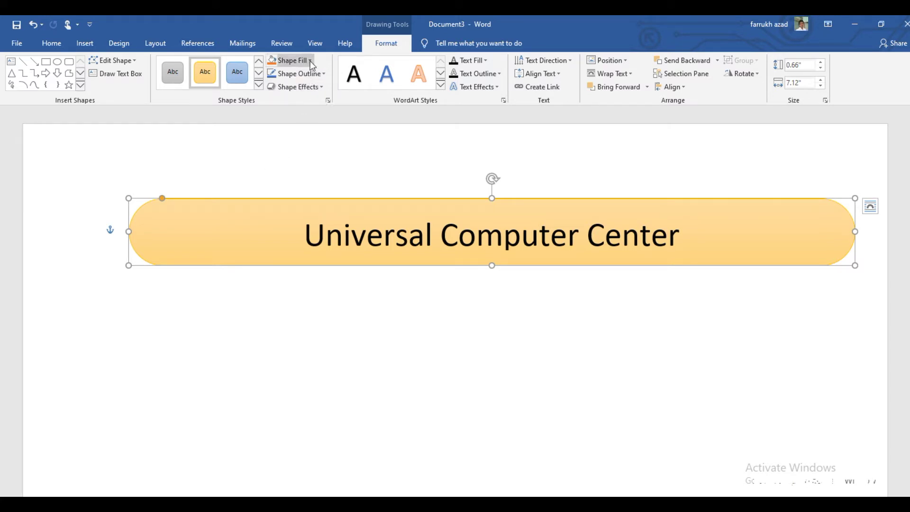
click(259, 84)
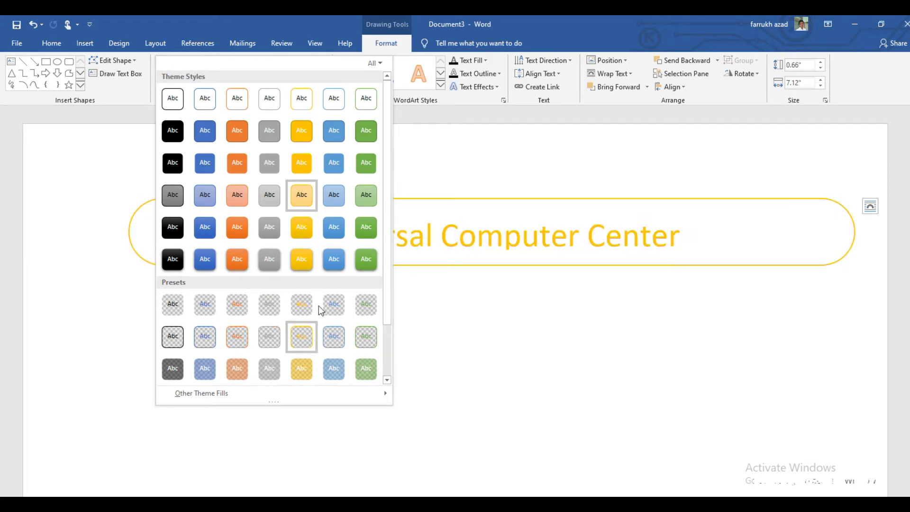
click(411, 164)
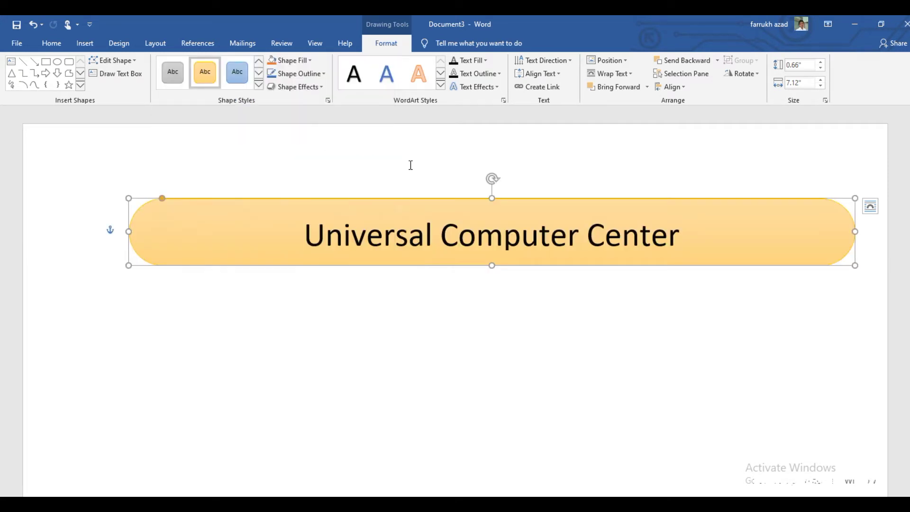
click(310, 60)
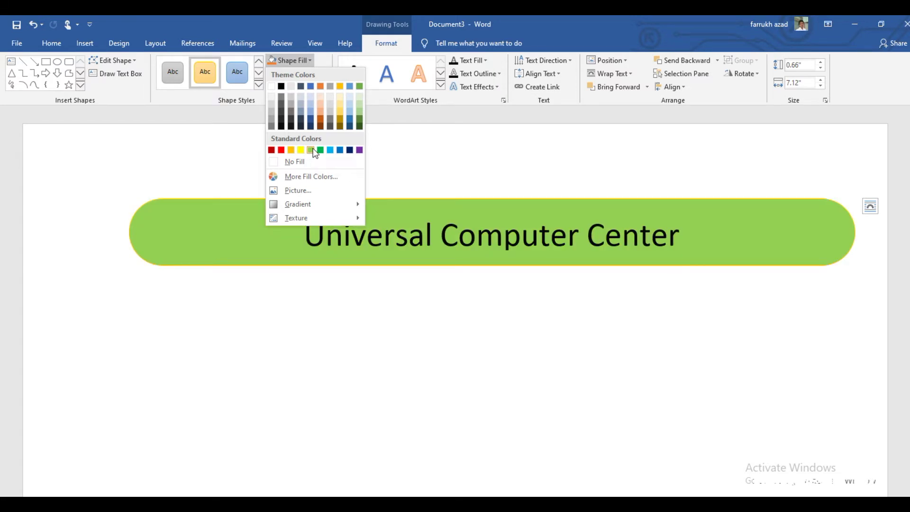
- Fill the banner light green and give it a 6 pt yellow outline
click(310, 150)
click(322, 74)
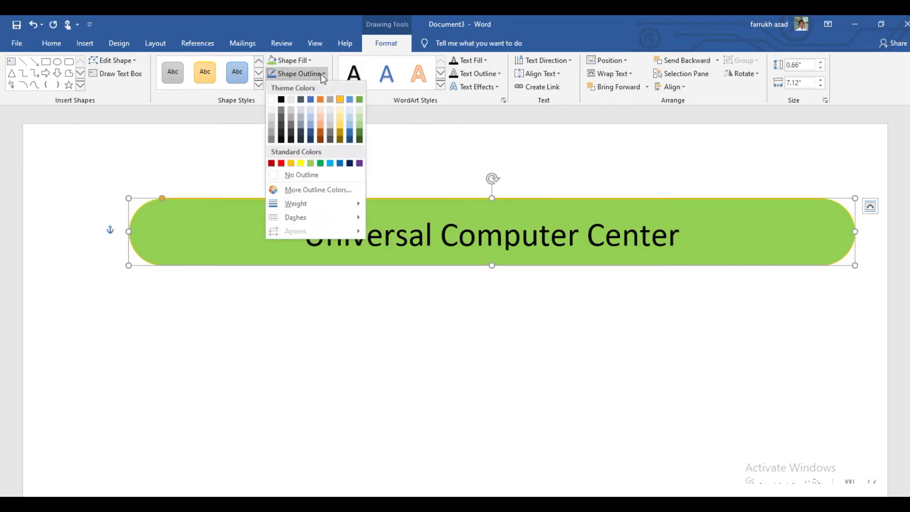
click(301, 163)
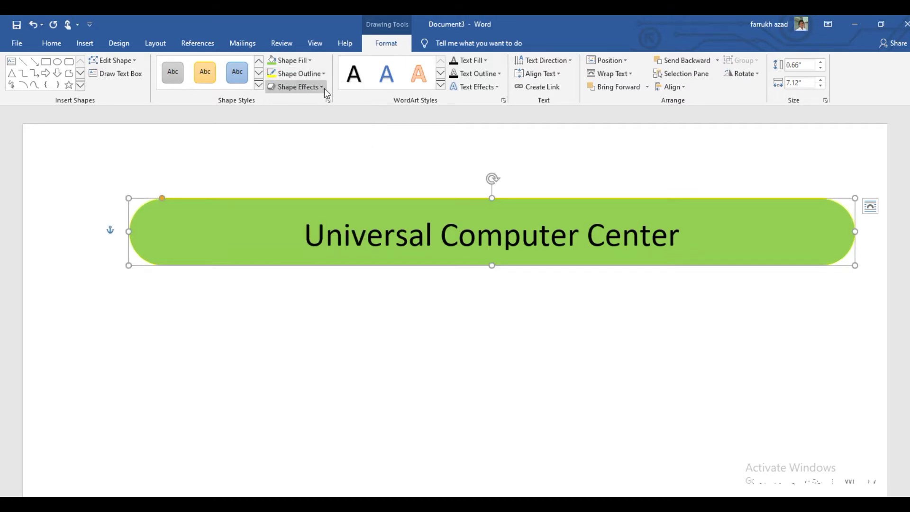
click(323, 74)
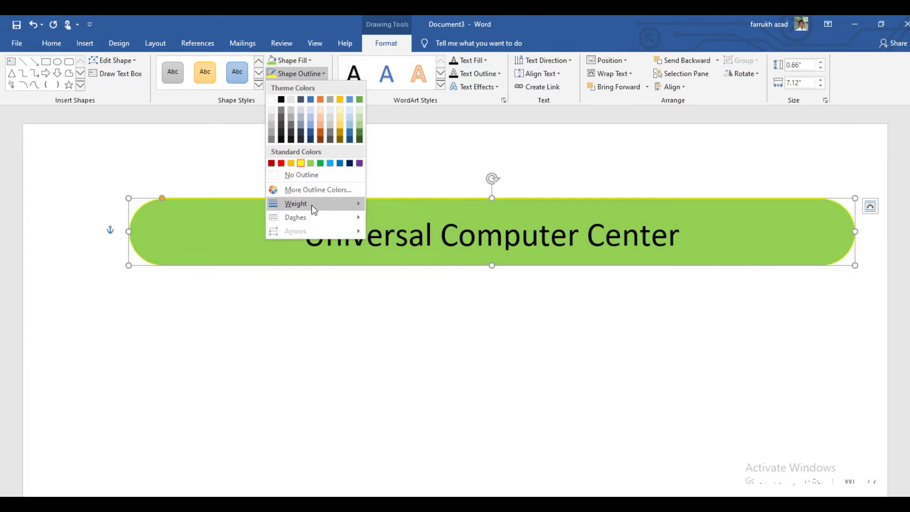
mouse_move(311, 204)
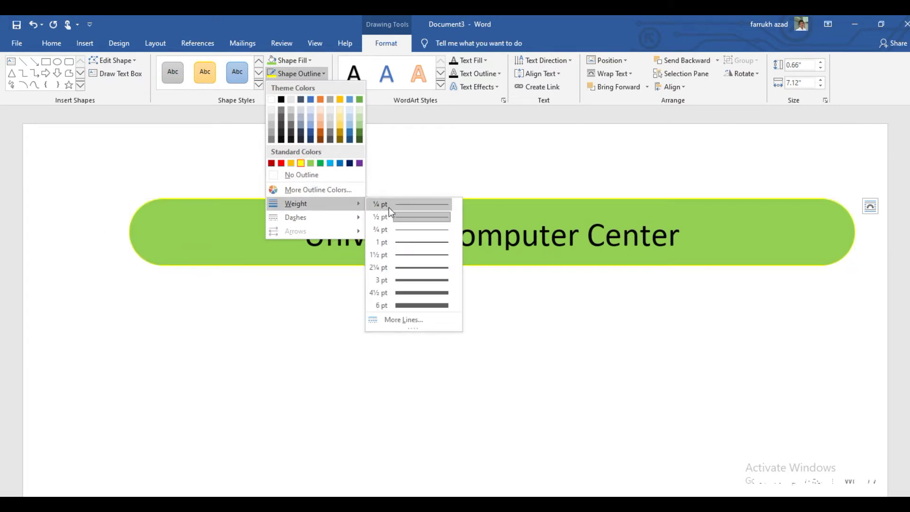
click(423, 305)
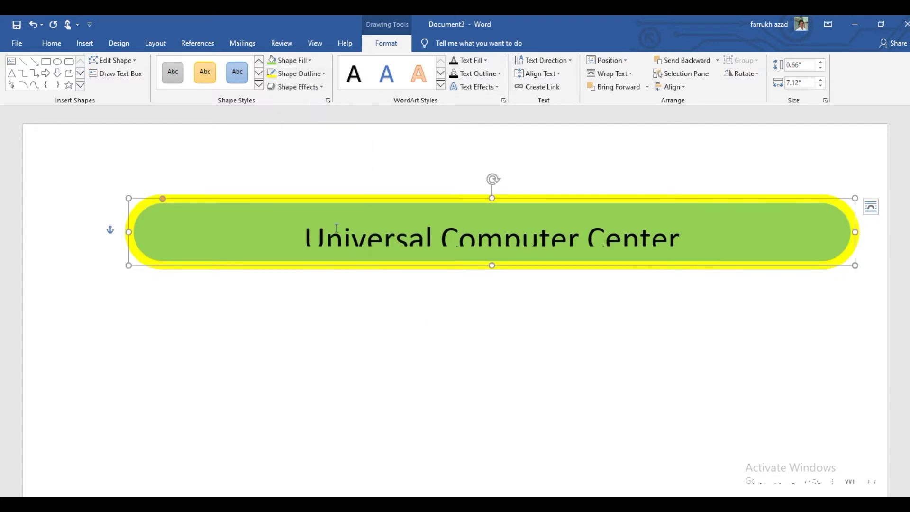
click(321, 89)
- Apply 3-D Preset 1, make the banner taller, and add a blue glow
mouse_move(311, 109)
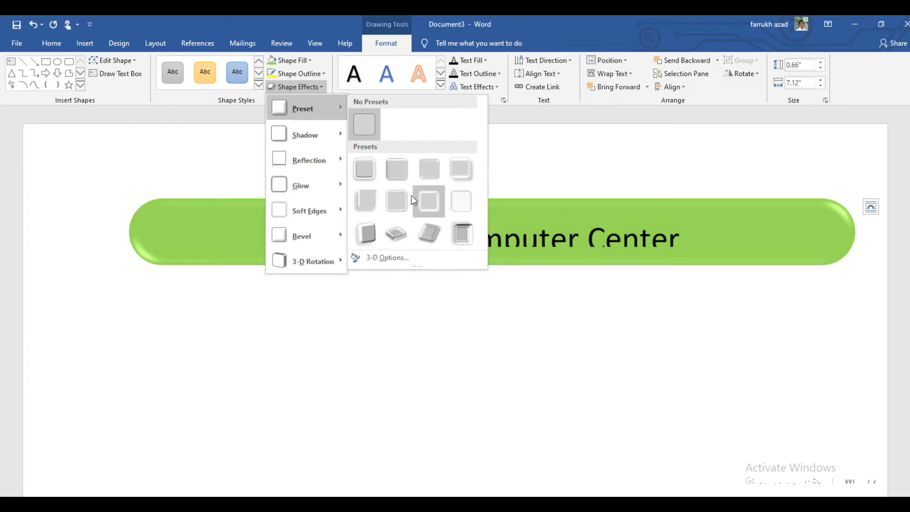
click(365, 172)
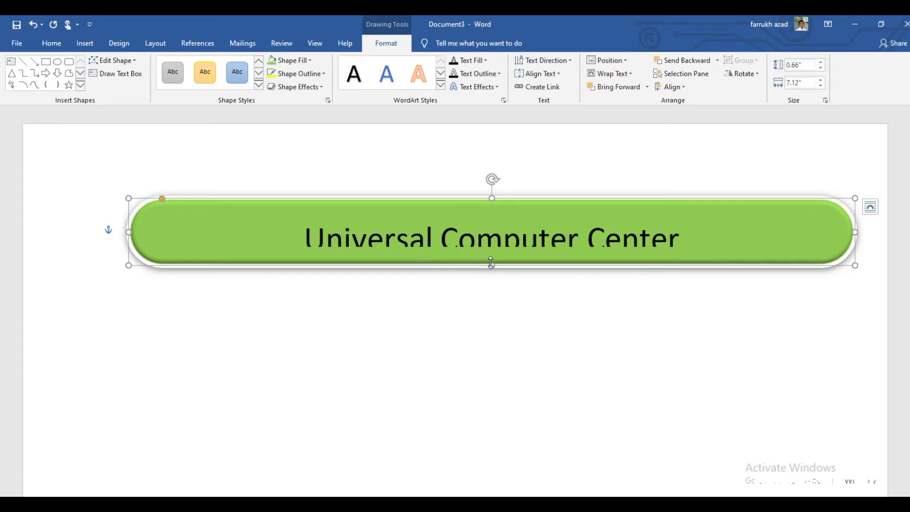
drag(491, 263, 491, 283)
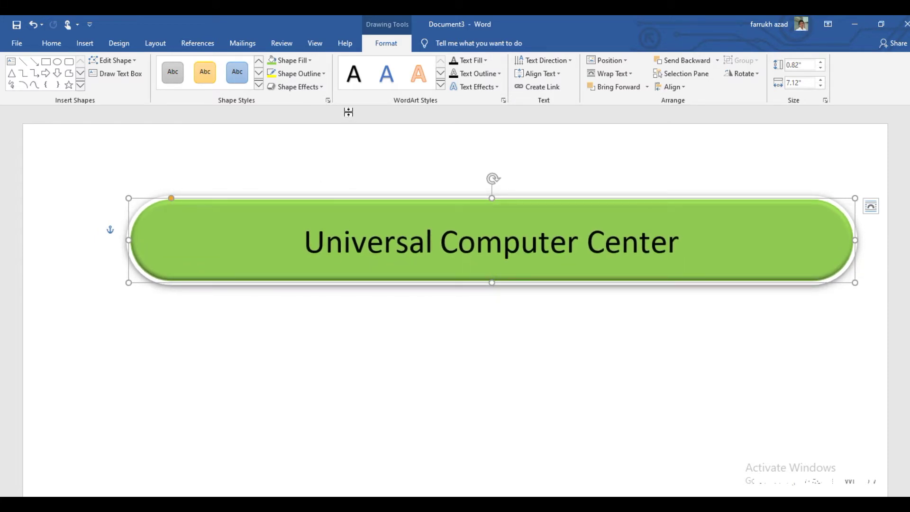
click(322, 88)
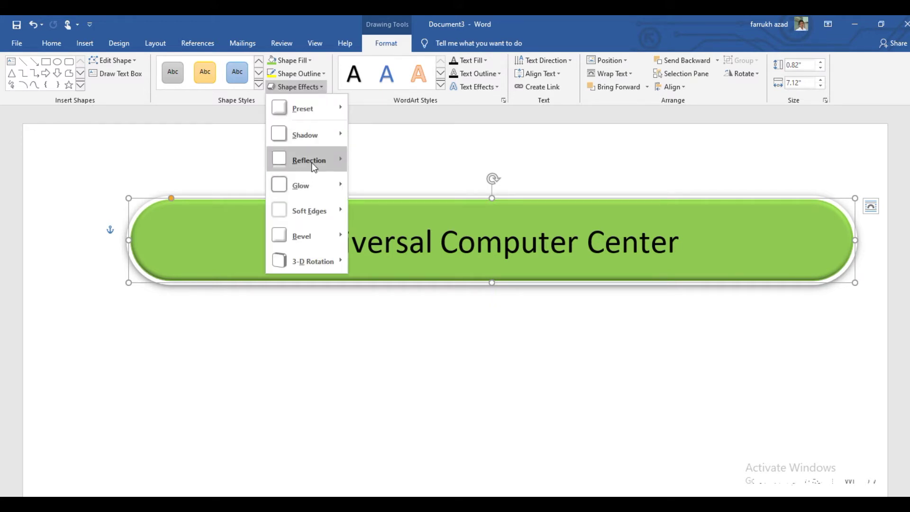
mouse_move(311, 162)
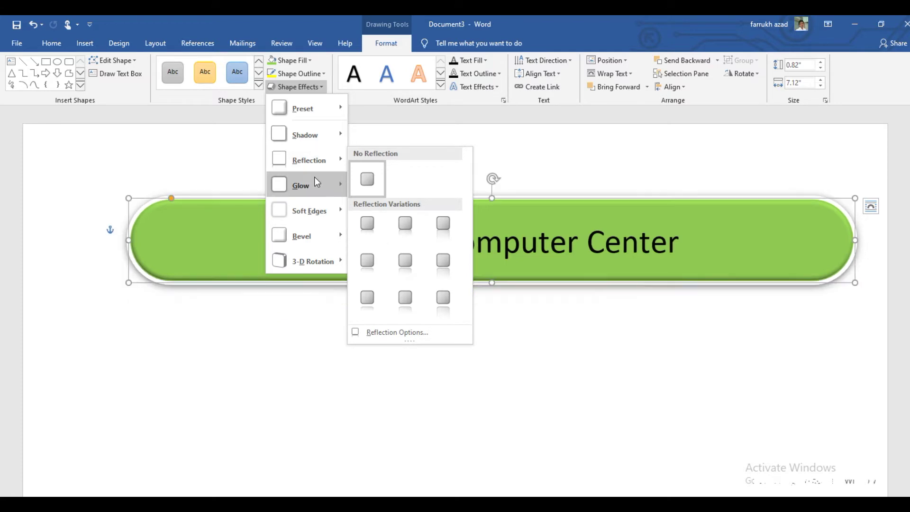
mouse_move(314, 178)
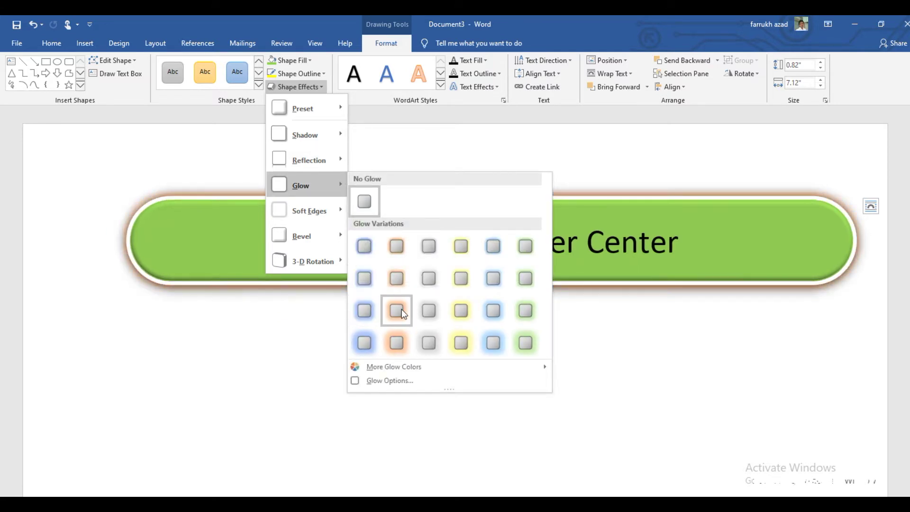
click(491, 342)
- Try an Oblique 3-D Rotation from Shape Effects on the banner
click(317, 90)
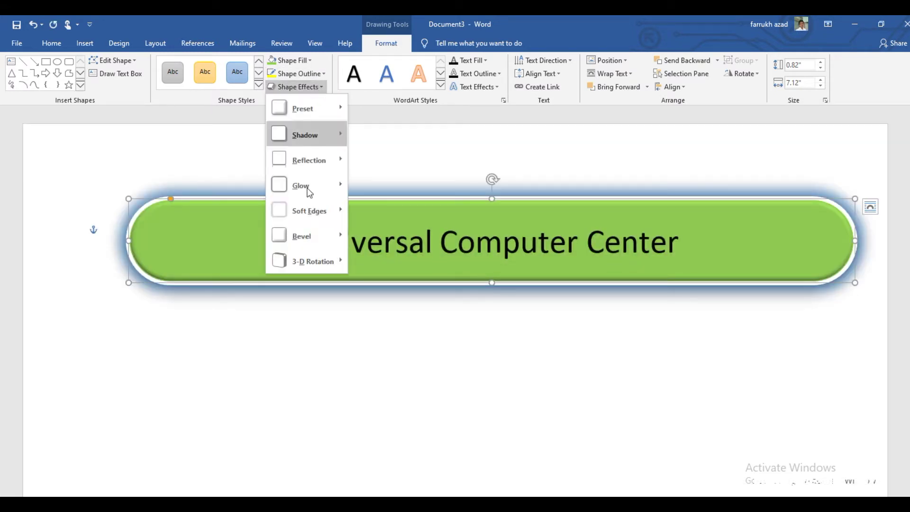
mouse_move(298, 242)
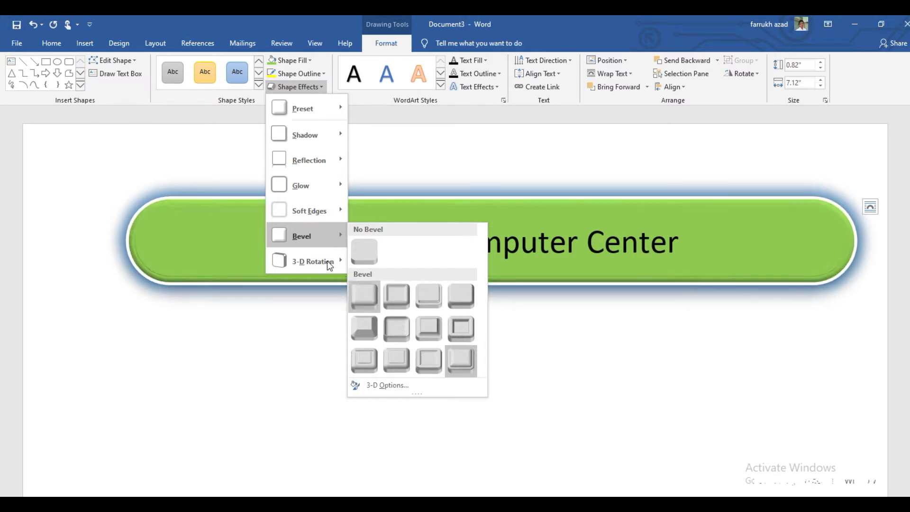
mouse_move(315, 258)
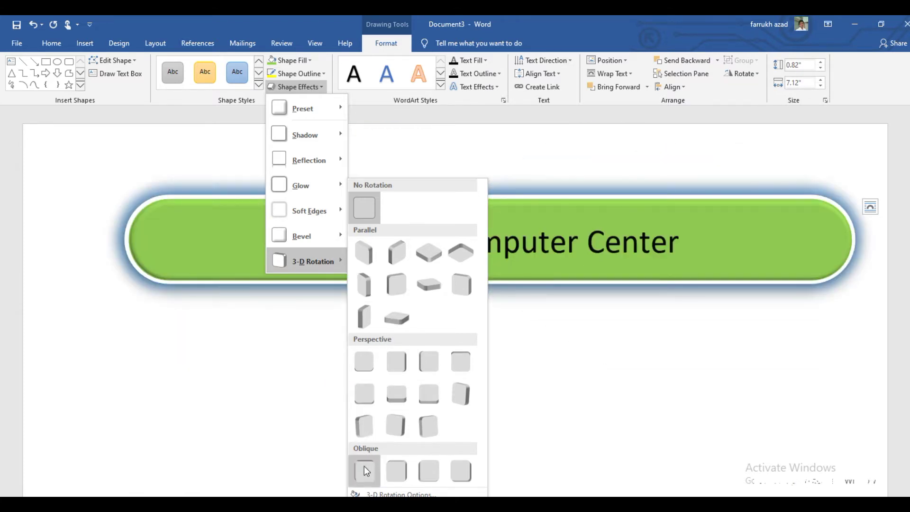
click(429, 469)
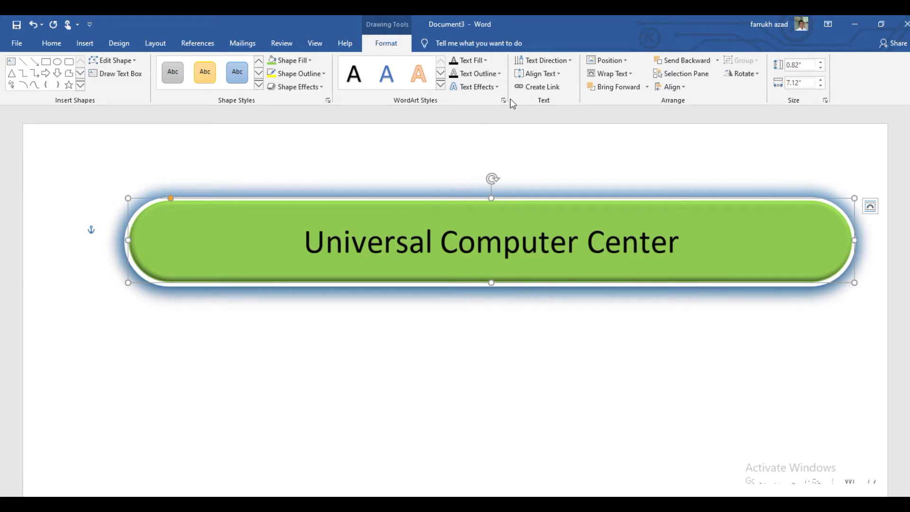
- Apply the bottom-left WordArt style to the banner text and colour it yellow
click(441, 86)
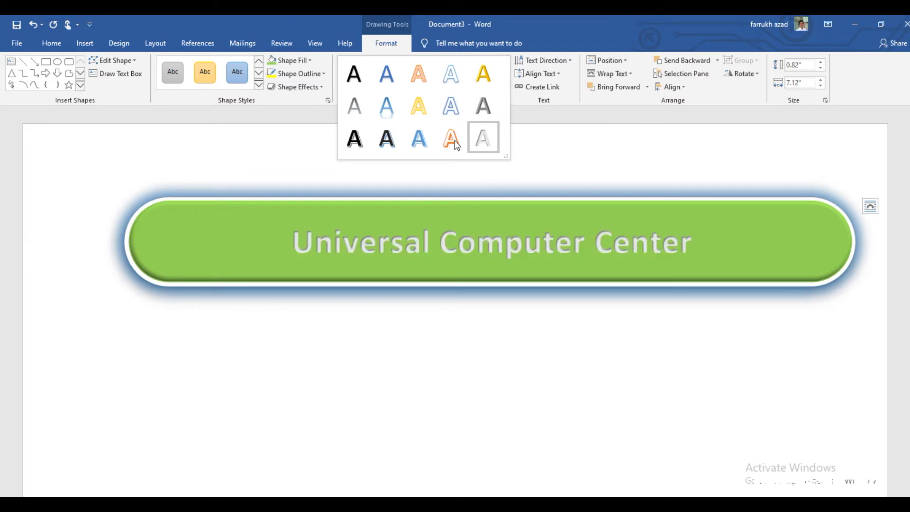
click(368, 145)
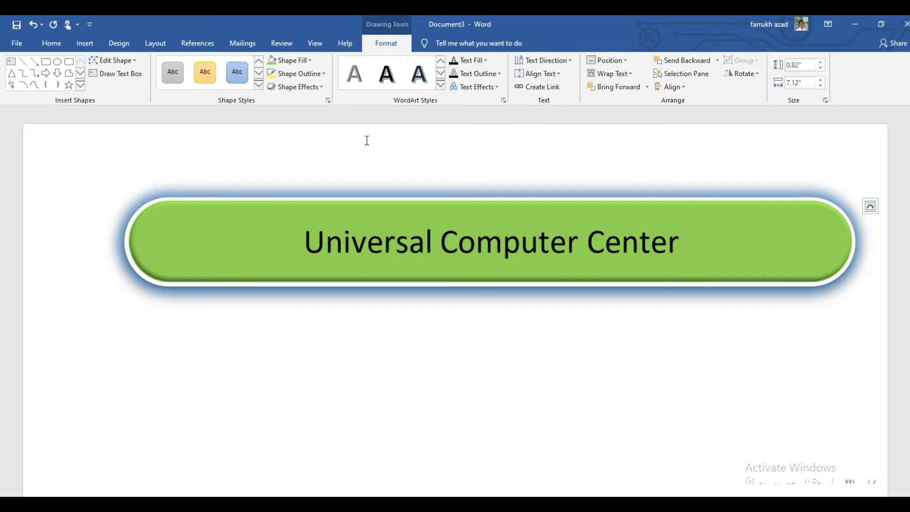
click(487, 61)
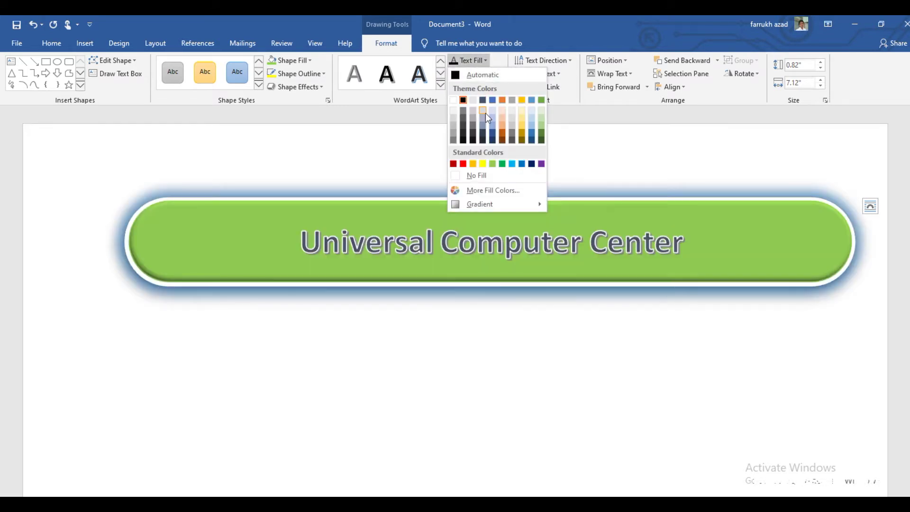
click(483, 165)
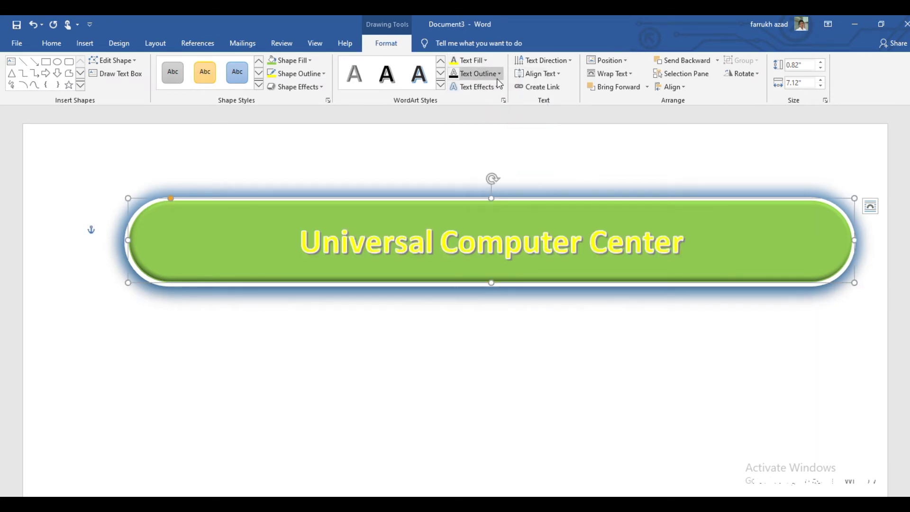
click(51, 44)
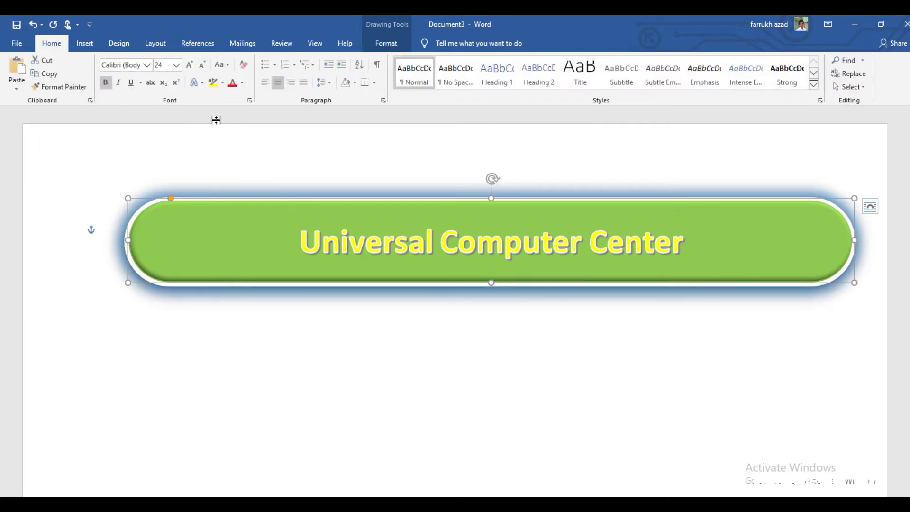
click(190, 66)
- Grow the banner text to 36 pt and drag the banner taller to fit it
click(191, 66)
click(191, 66)
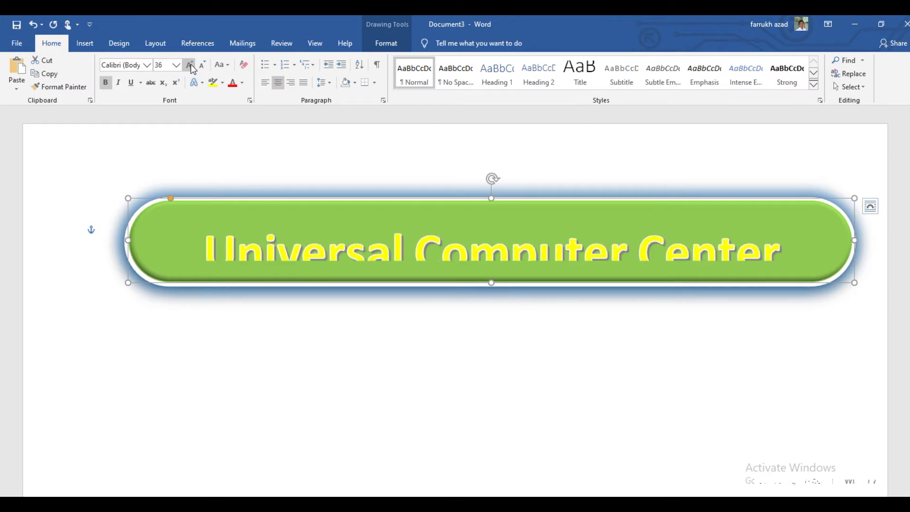
drag(492, 284, 491, 309)
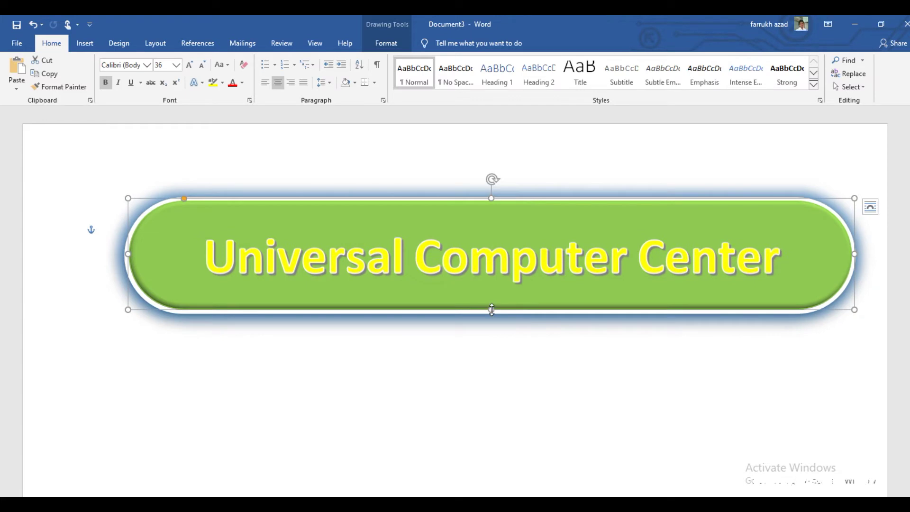
double_click(417, 207)
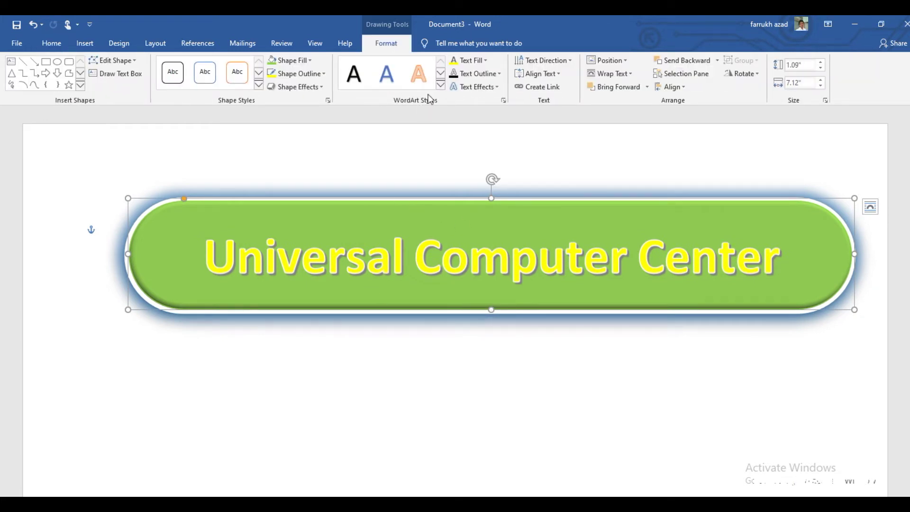
click(501, 76)
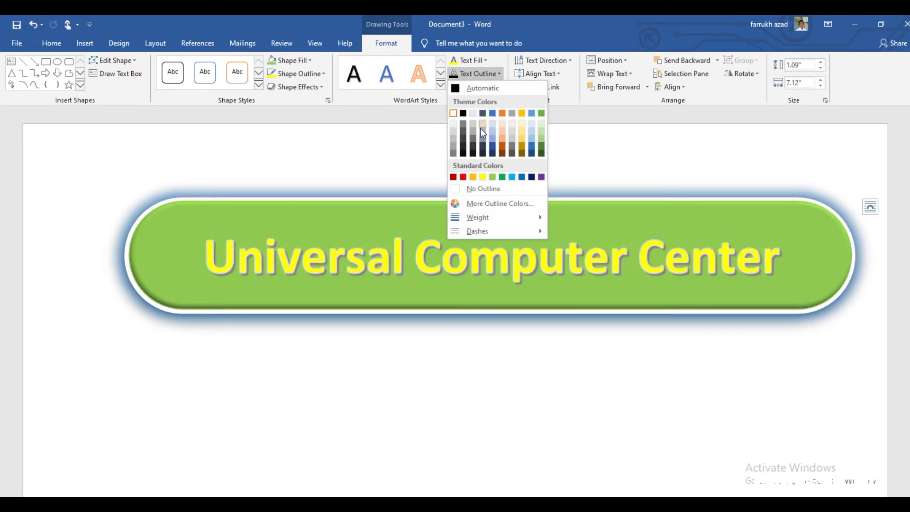
- Outline the banner text in red and add an orange Glow text effect
click(463, 178)
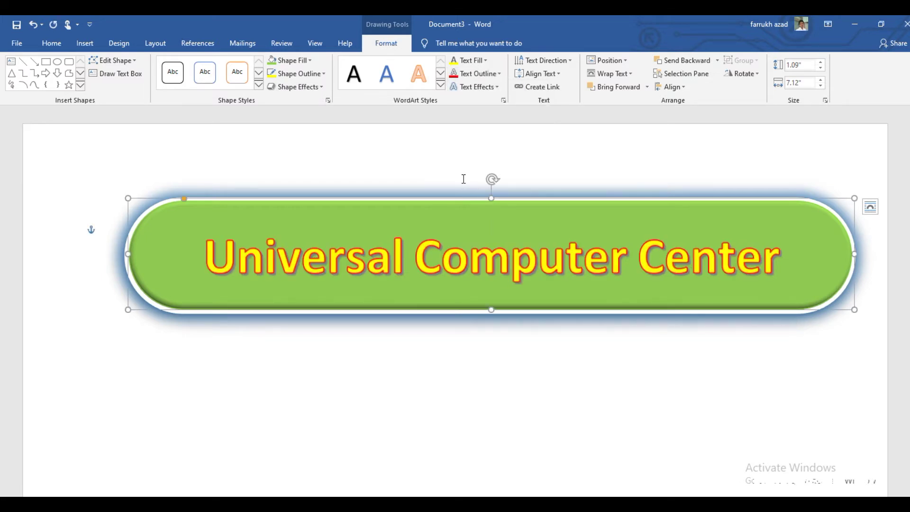
click(496, 86)
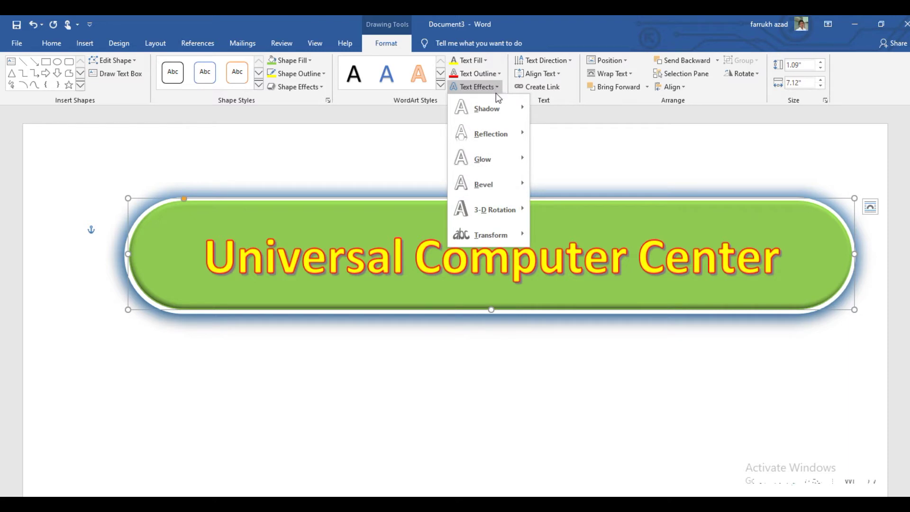
mouse_move(488, 108)
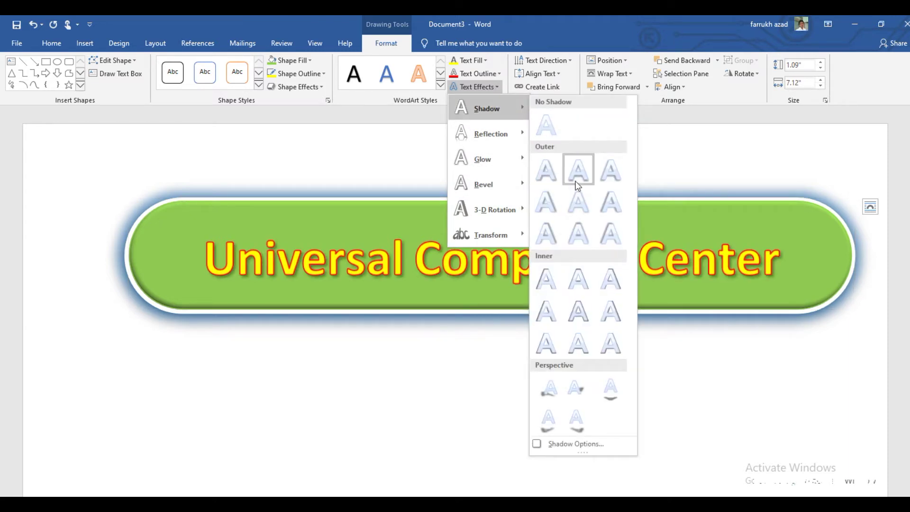
mouse_move(496, 138)
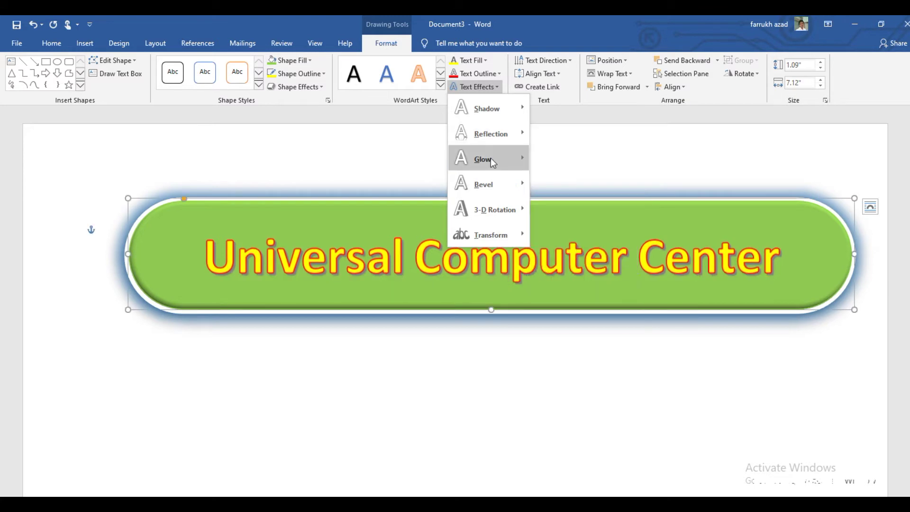
mouse_move(491, 158)
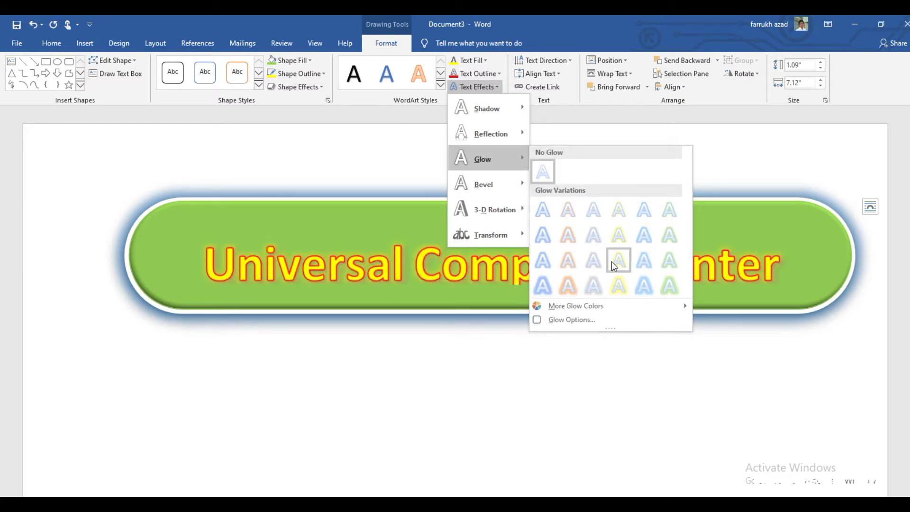
click(575, 282)
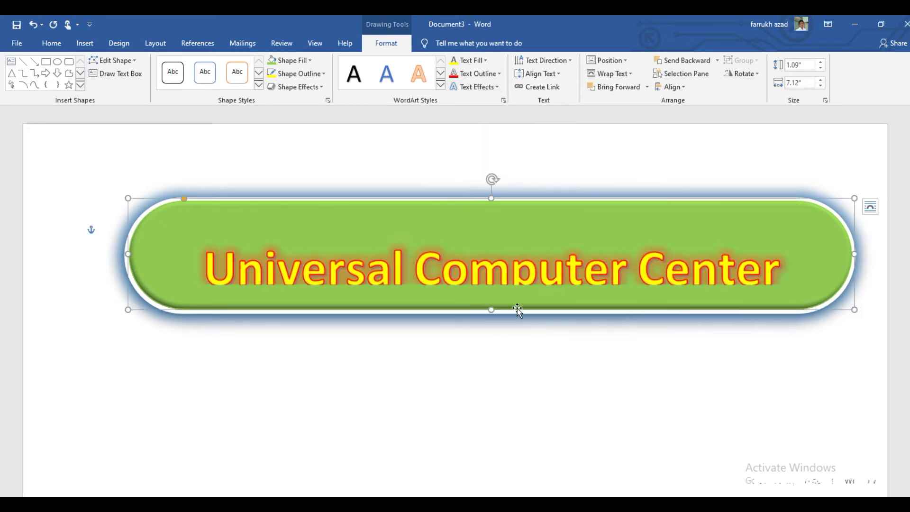
- Stretch the banner downward and apply the Stop warp transform to its text
drag(492, 311, 491, 333)
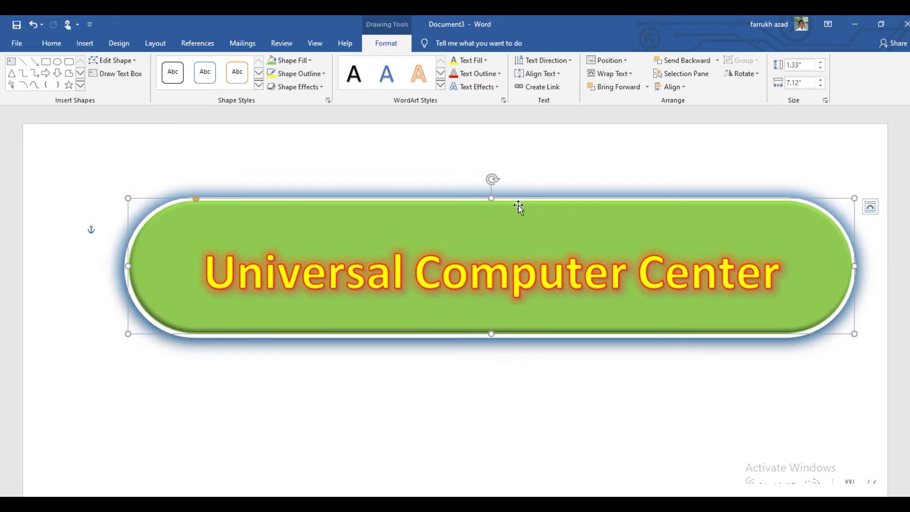
click(495, 90)
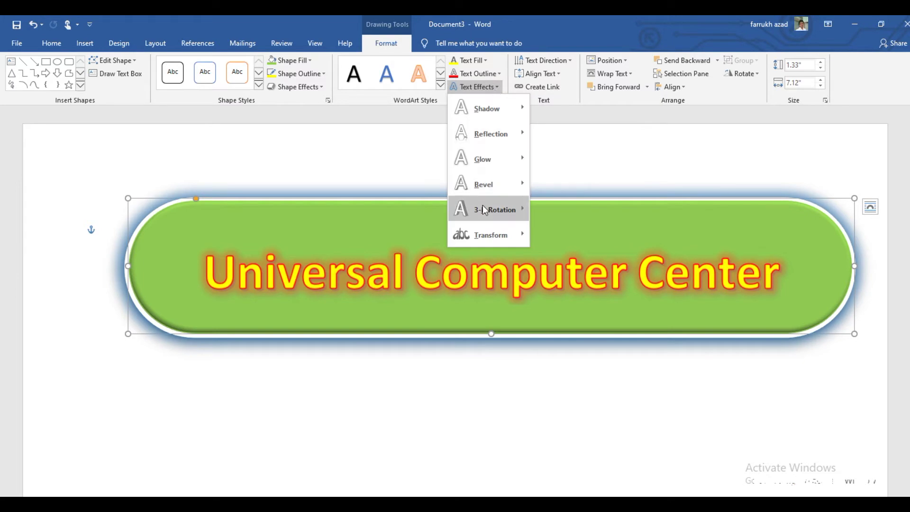
mouse_move(481, 218)
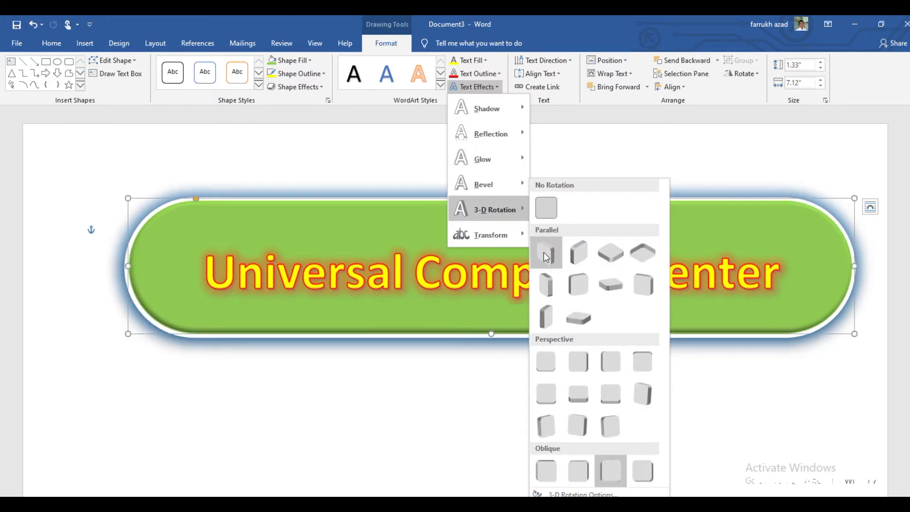
mouse_move(501, 234)
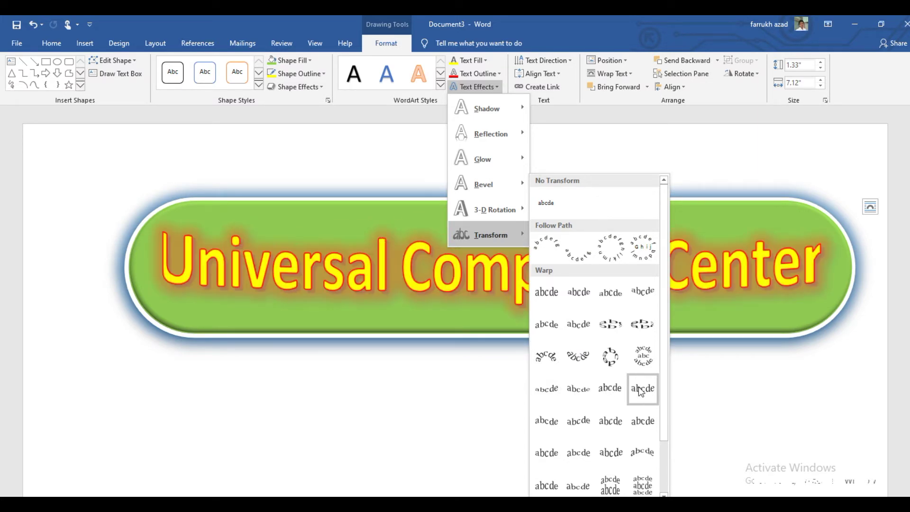
click(577, 296)
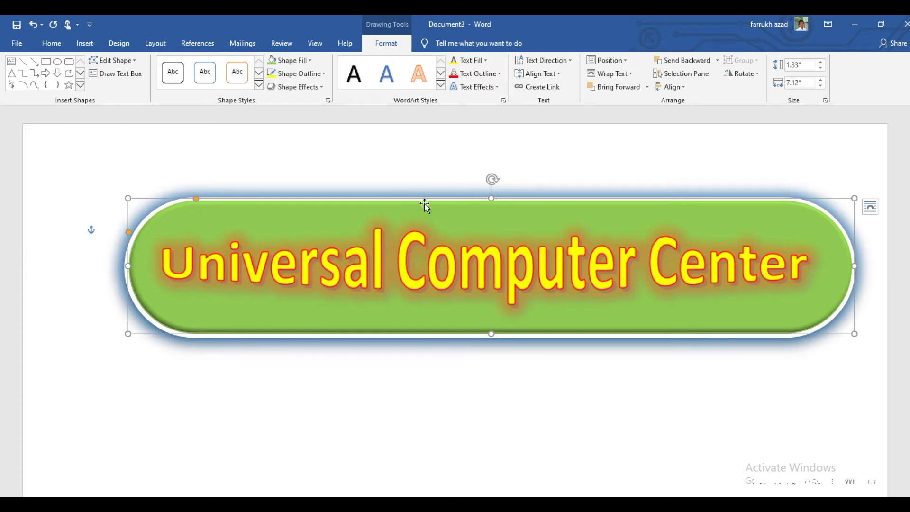
- Try rotating the banner text 90 degrees, then undo it to keep it horizontal
click(571, 61)
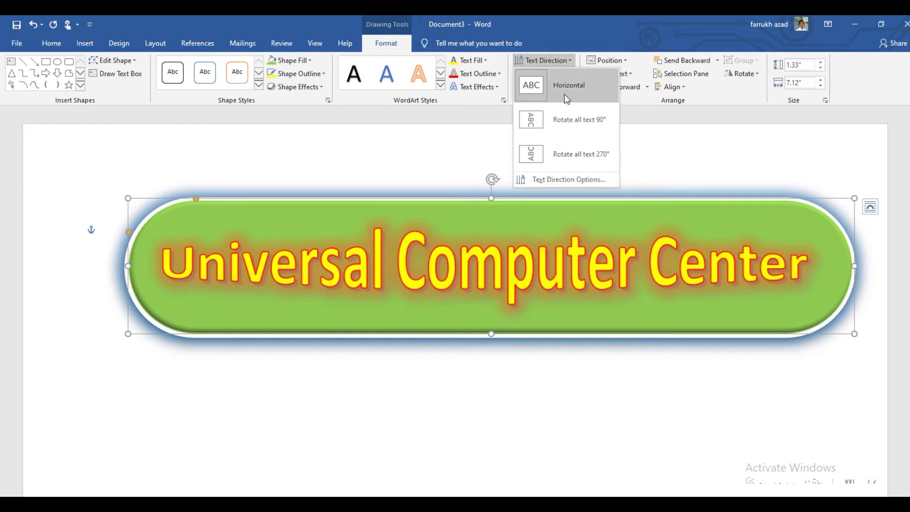
click(535, 124)
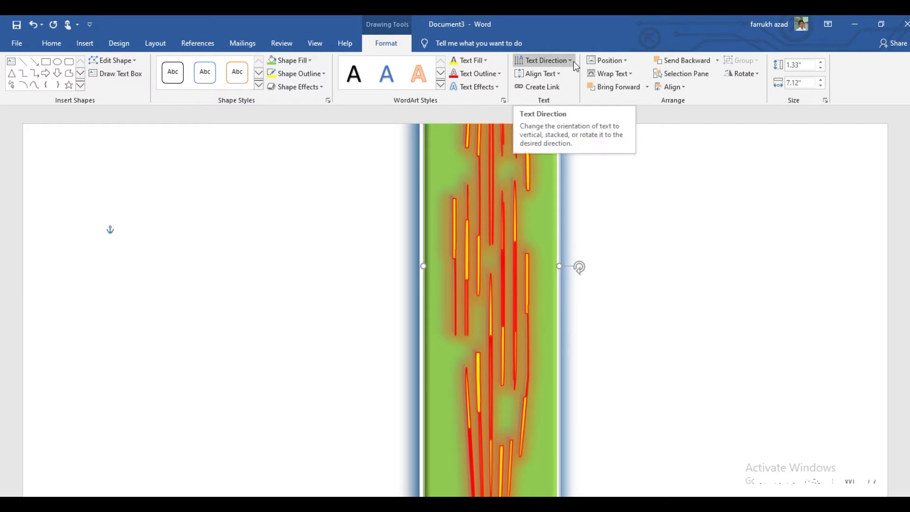
key(ctrl+z)
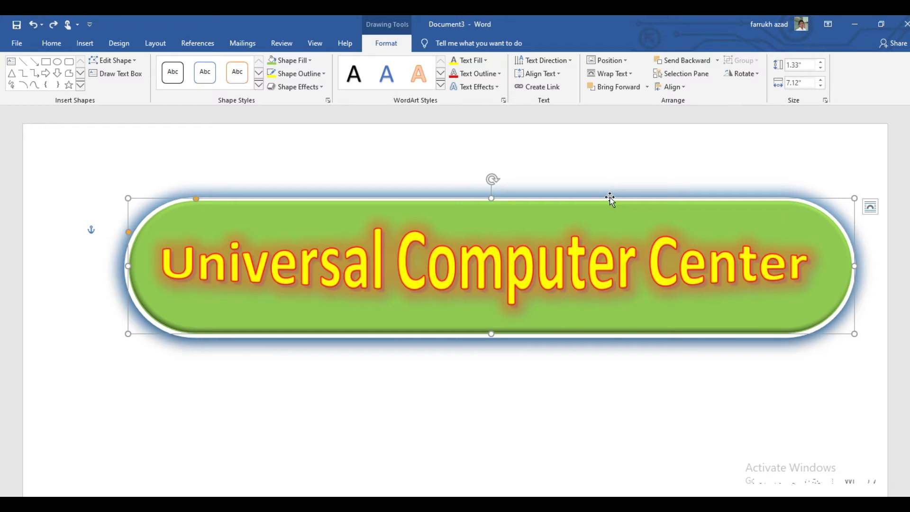
- Set the banner text's vertical alignment to Top, then to Middle
click(559, 75)
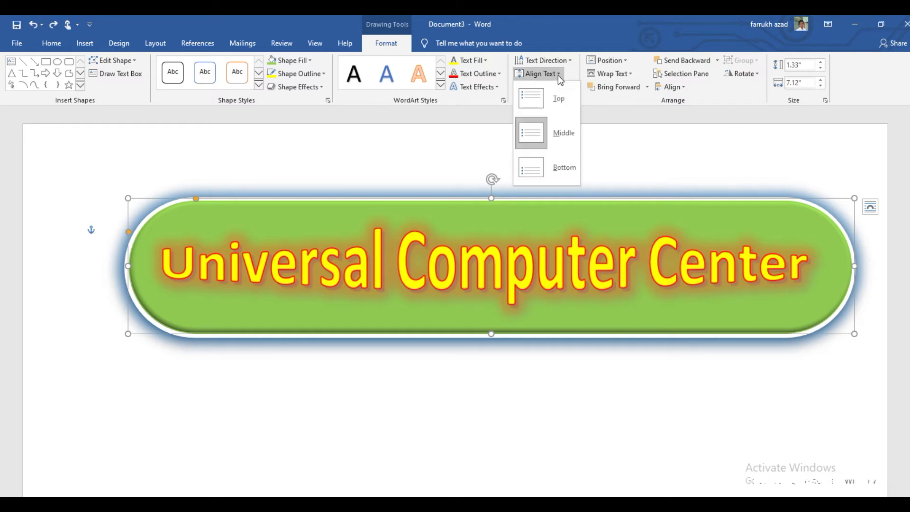
click(538, 99)
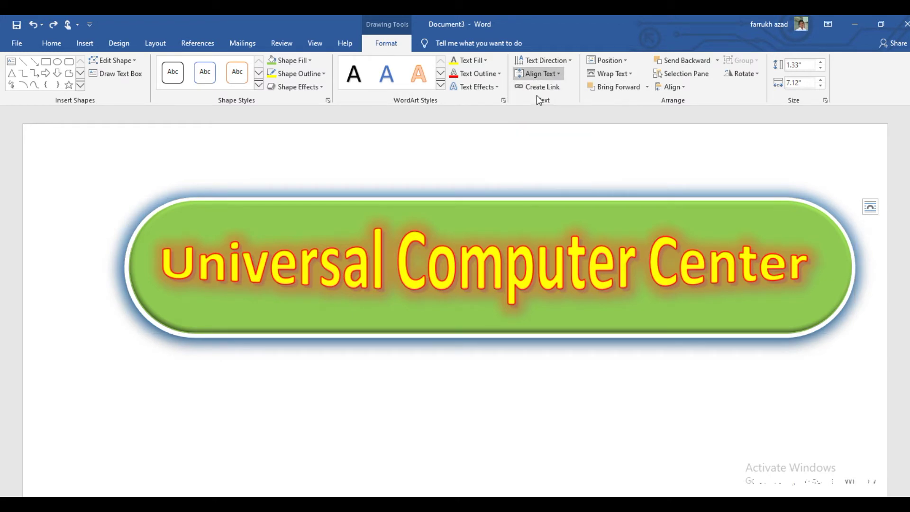
click(562, 73)
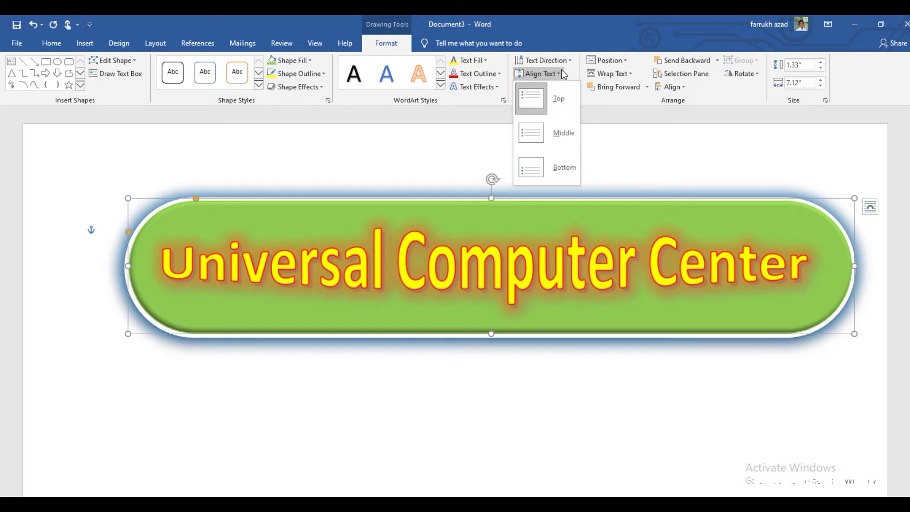
click(534, 138)
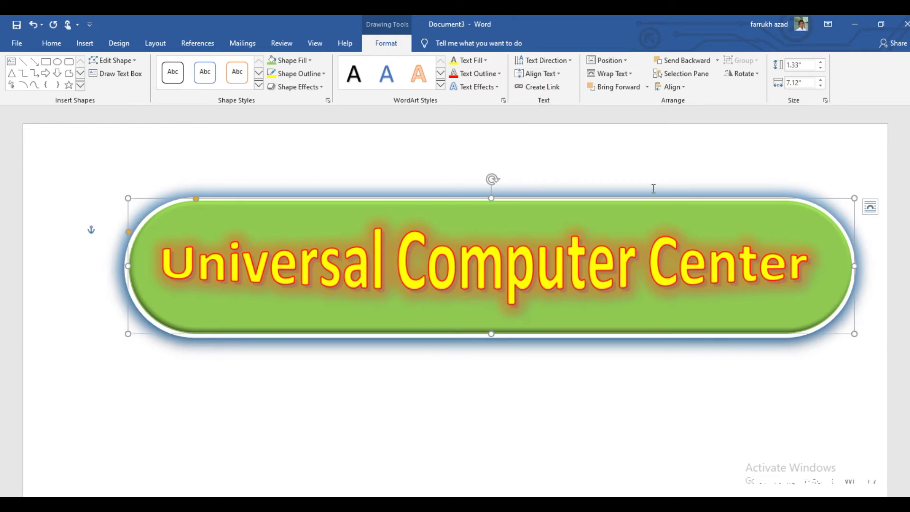
click(624, 62)
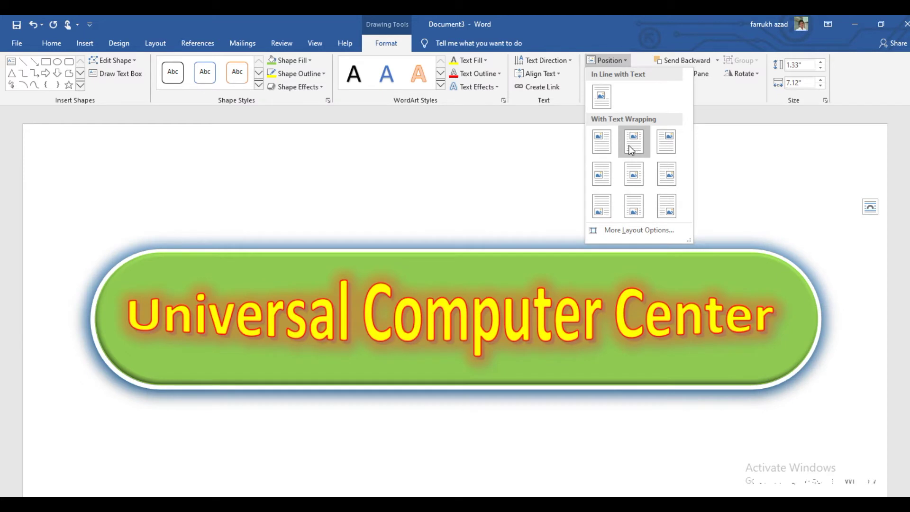
- Position the banner at Top Center with Square text wrapping
click(634, 147)
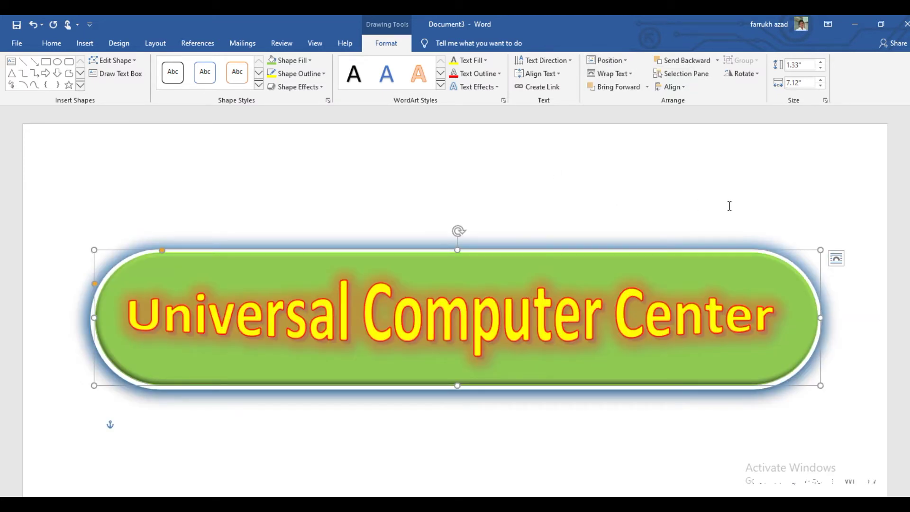
click(630, 75)
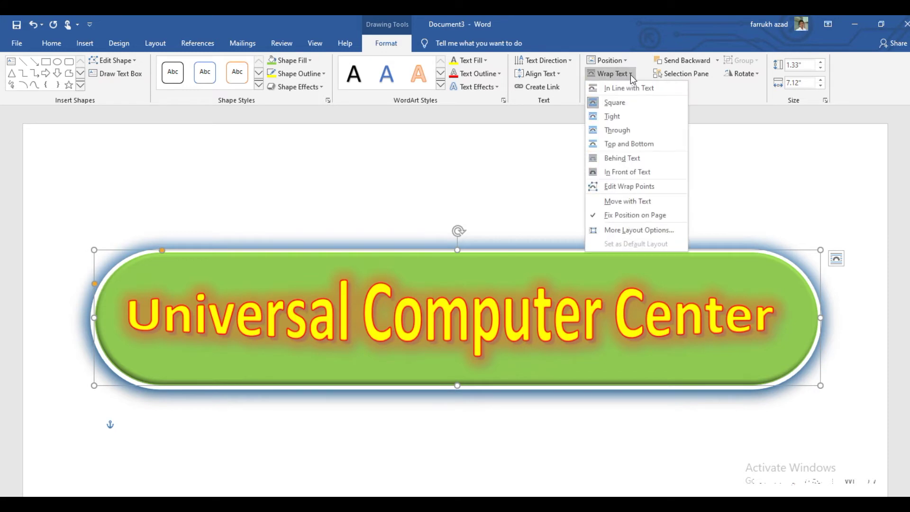
click(630, 102)
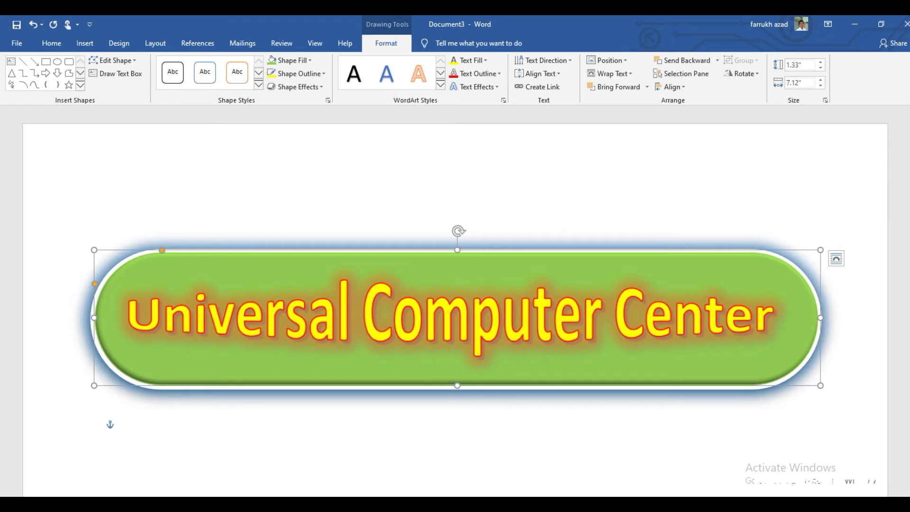
- Add an empty paragraph below the banner
scroll(837, 264, down, 2)
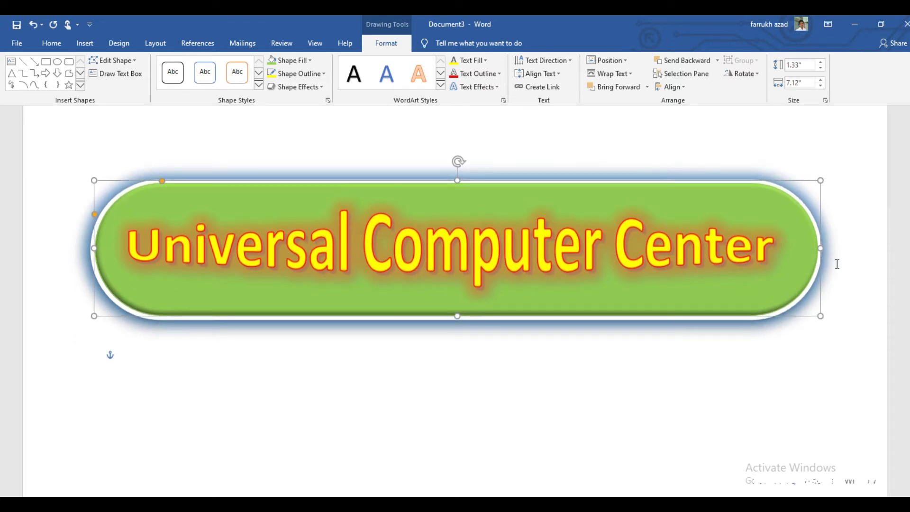
click(836, 263)
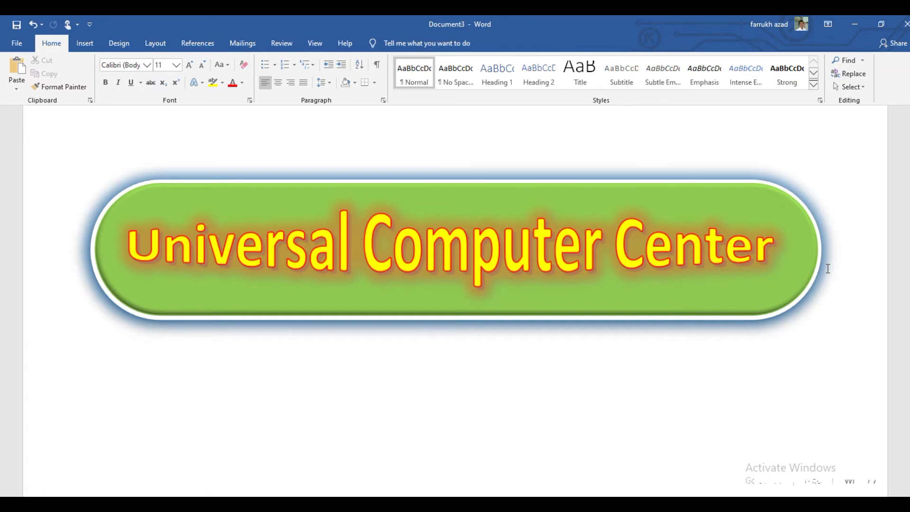
key(Return)
click(396, 395)
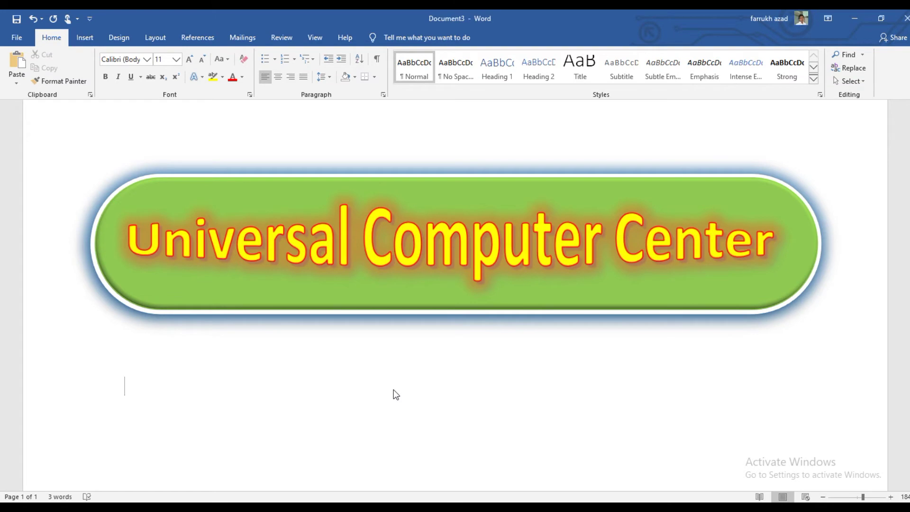
click(85, 37)
click(185, 80)
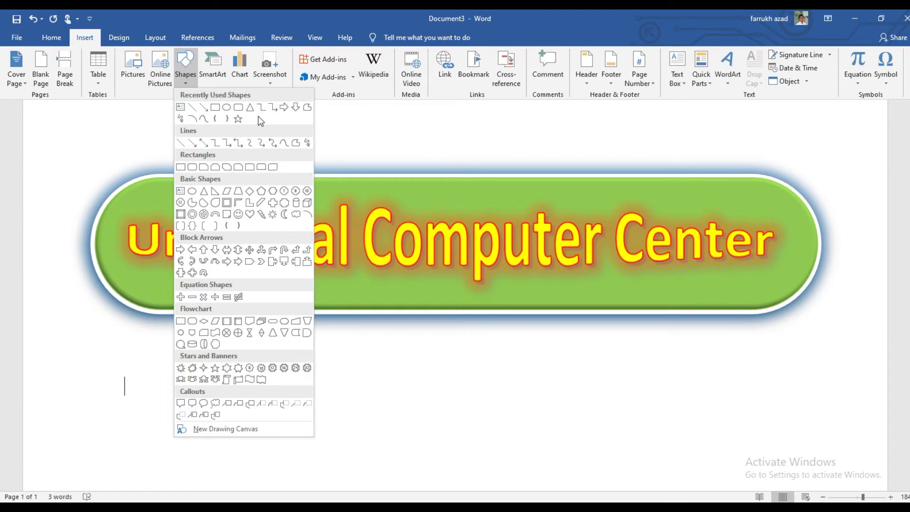
click(238, 118)
mouse_move(159, 357)
mouse_down()
mouse_move(207, 404)
mouse_move(252, 428)
mouse_up()
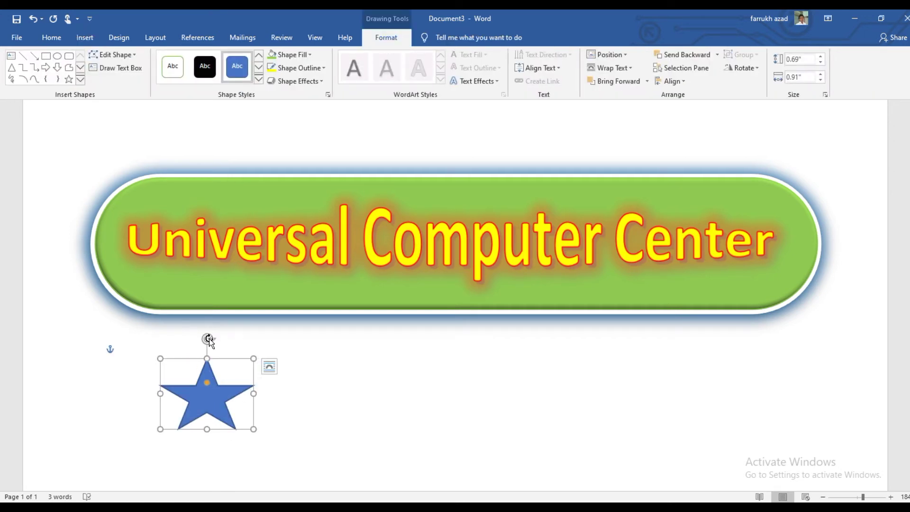
mouse_move(207, 340)
mouse_down()
mouse_move(245, 358)
mouse_move(191, 346)
mouse_move(217, 345)
mouse_move(209, 349)
mouse_up()
drag(254, 394, 312, 393)
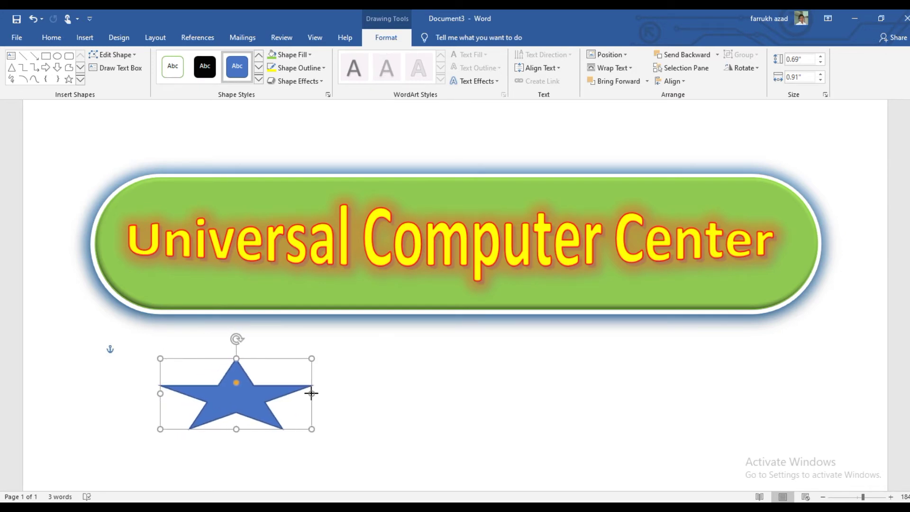
drag(236, 429, 236, 469)
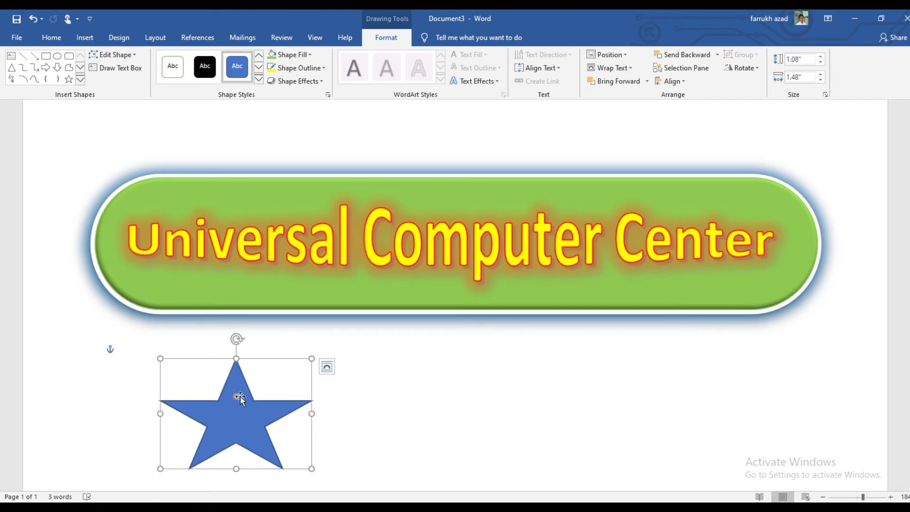
mouse_move(237, 399)
mouse_down()
mouse_move(250, 417)
mouse_move(209, 390)
mouse_move(224, 401)
mouse_up()
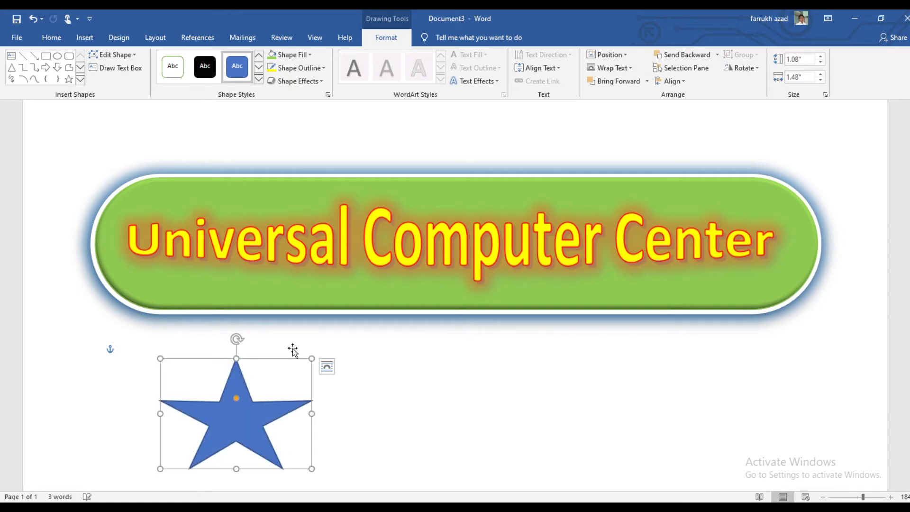
click(343, 312)
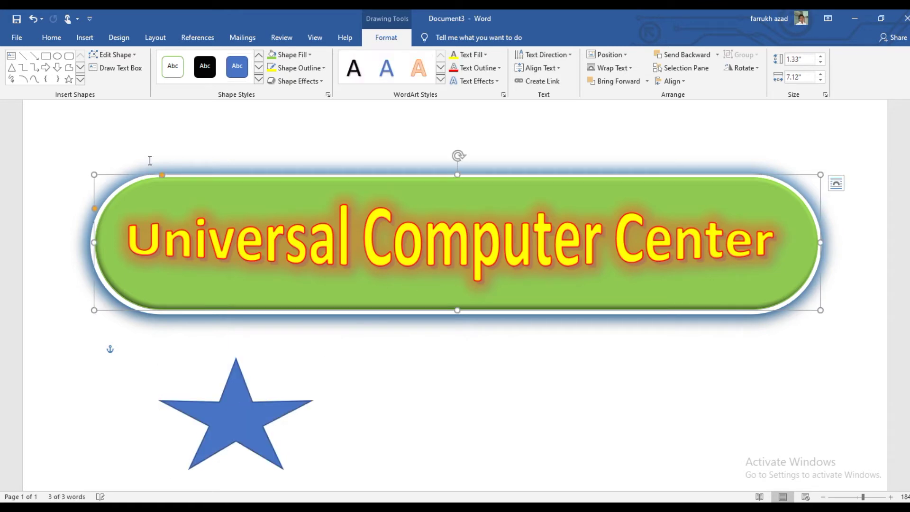
drag(162, 178, 183, 193)
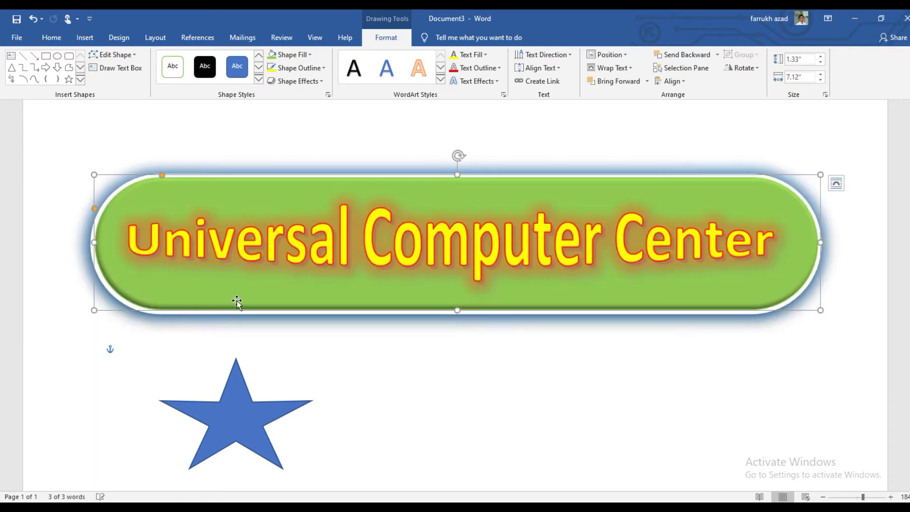
click(254, 402)
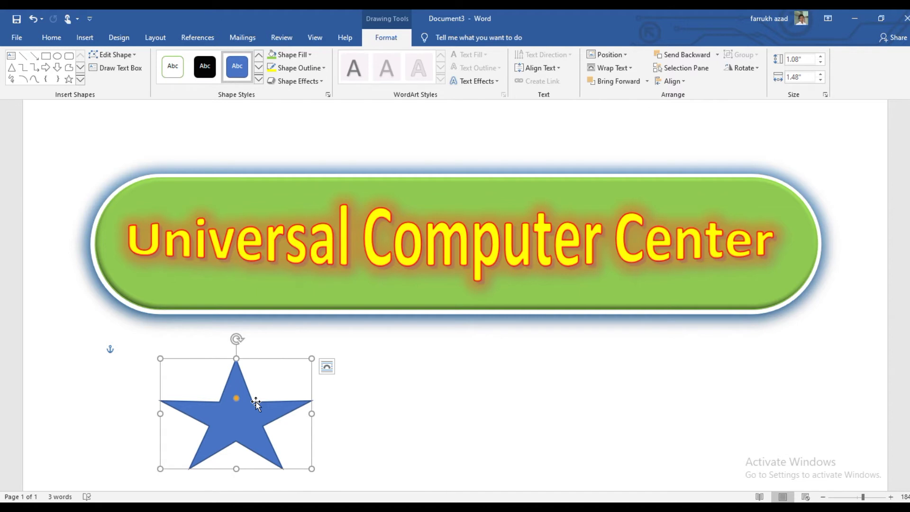
key(Delete)
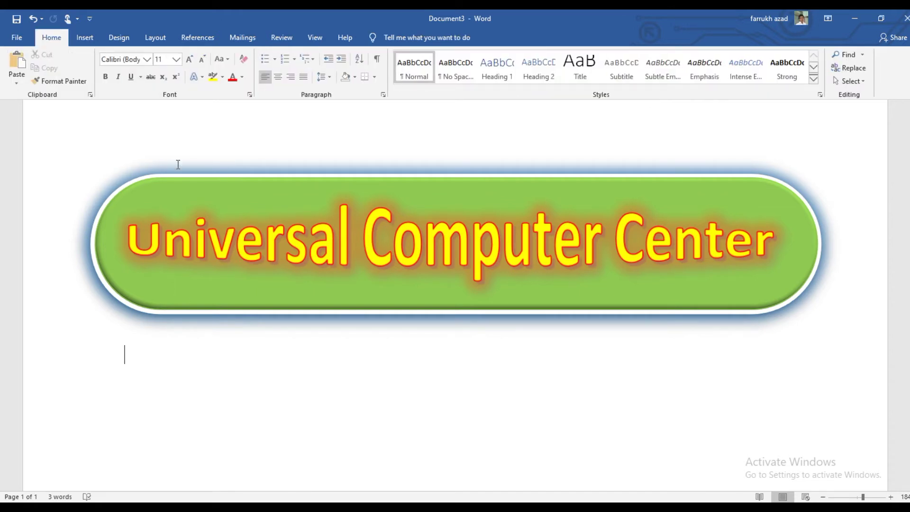
- Browse the Insert tab's Shapes gallery and close it without adding a shape
click(89, 41)
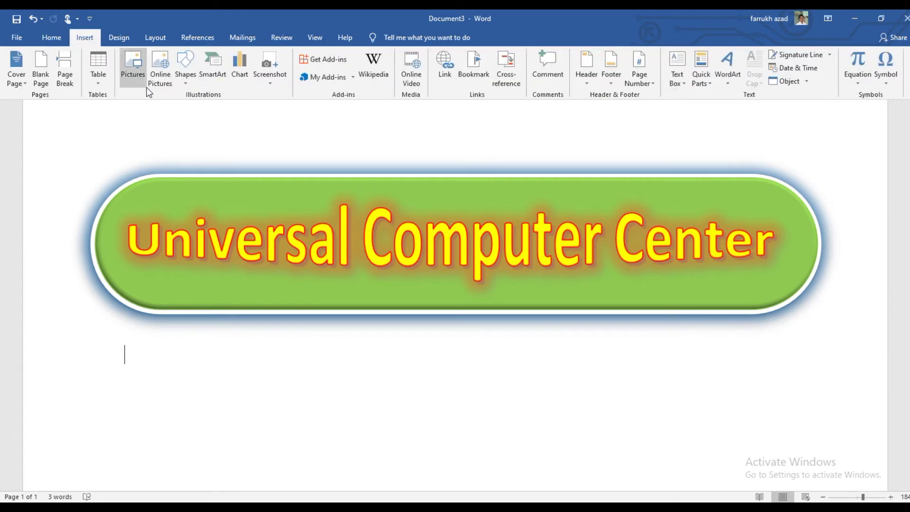
click(189, 83)
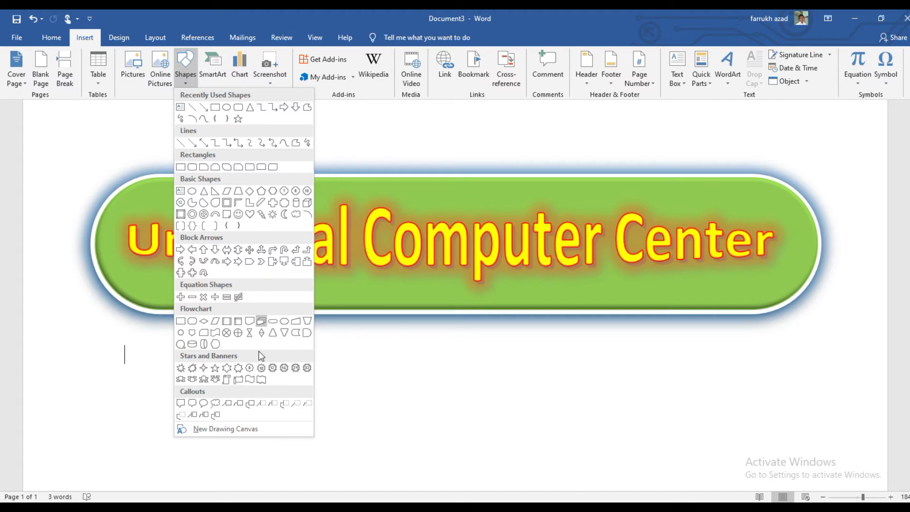
click(368, 403)
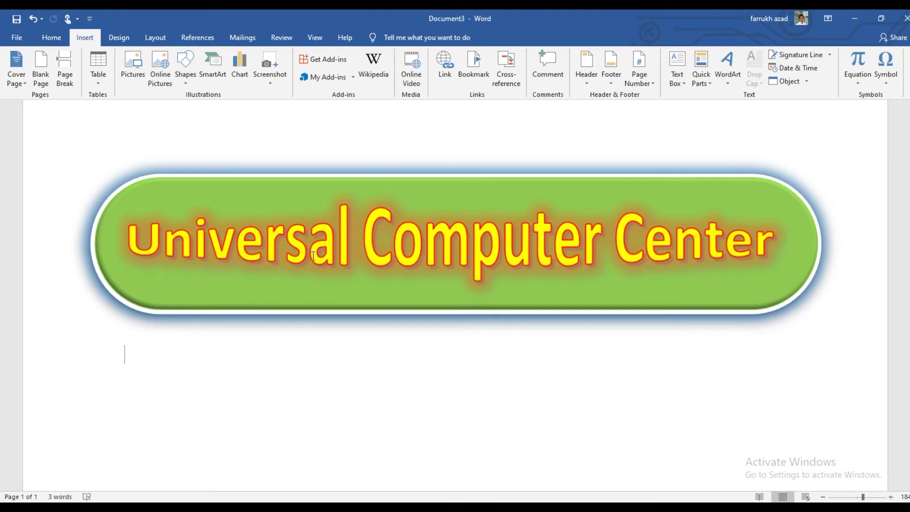
- Browse the SmartArt categories, then insert the Grouped List layout from All
click(219, 71)
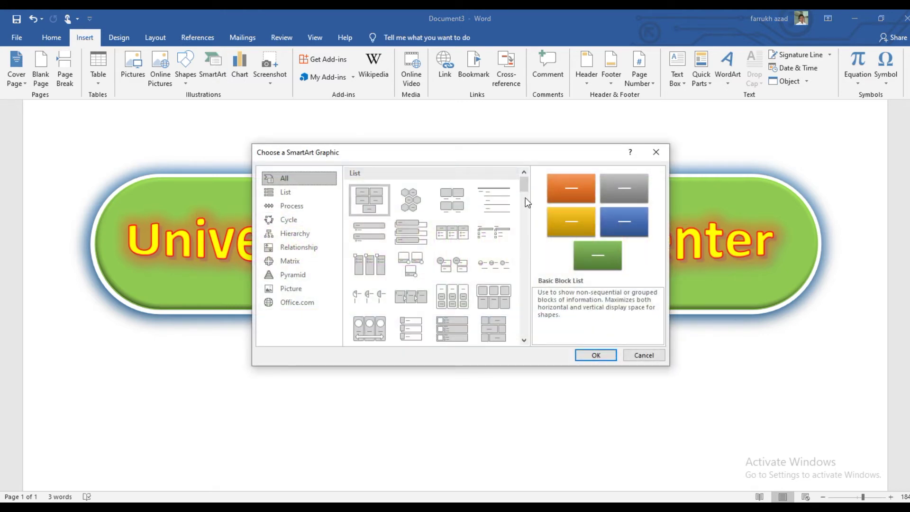
mouse_move(525, 183)
mouse_down()
mouse_move(523, 241)
mouse_move(523, 189)
mouse_up()
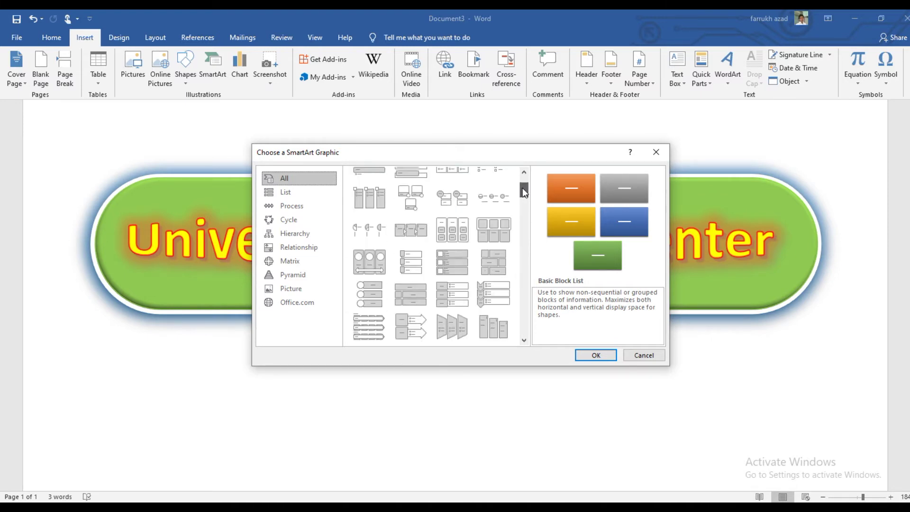
click(276, 191)
click(281, 204)
click(284, 220)
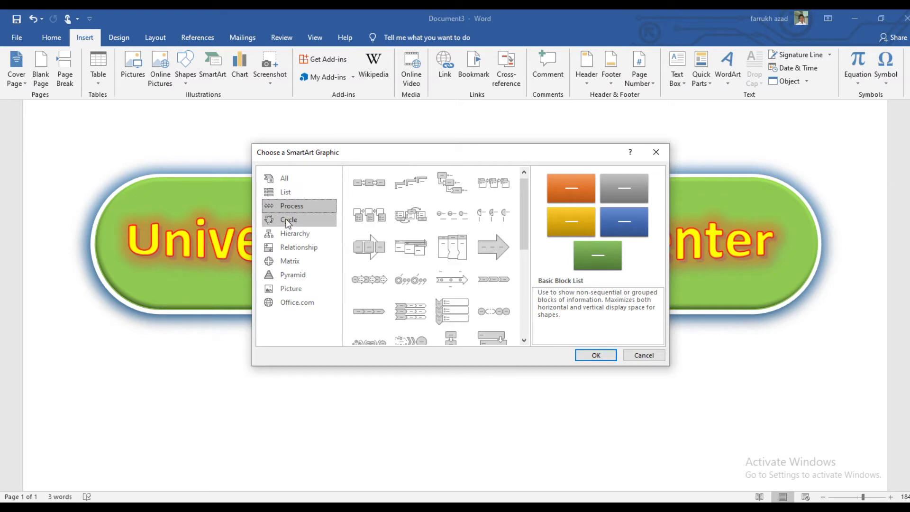
click(286, 231)
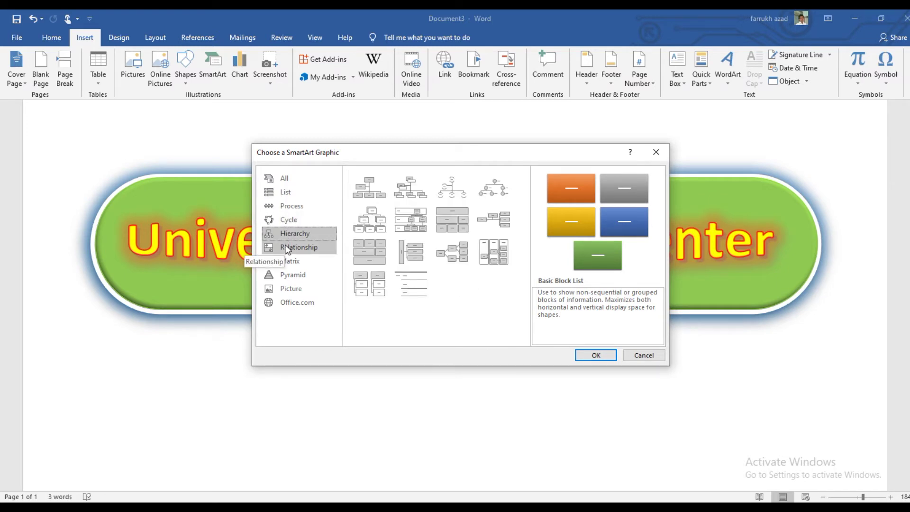
click(293, 264)
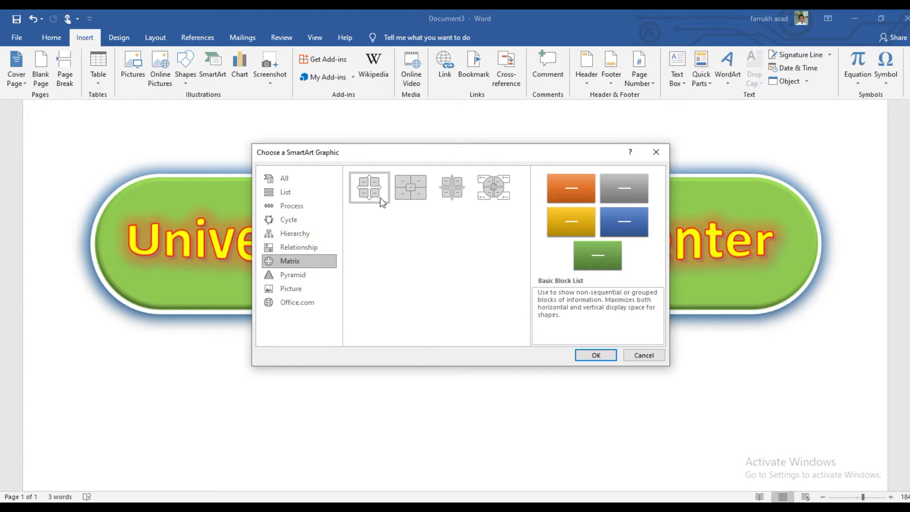
click(295, 220)
click(298, 180)
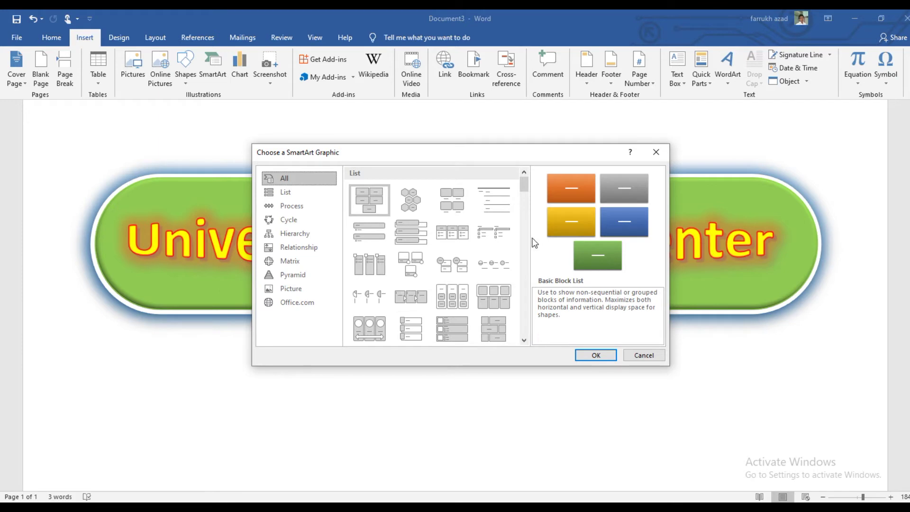
click(458, 295)
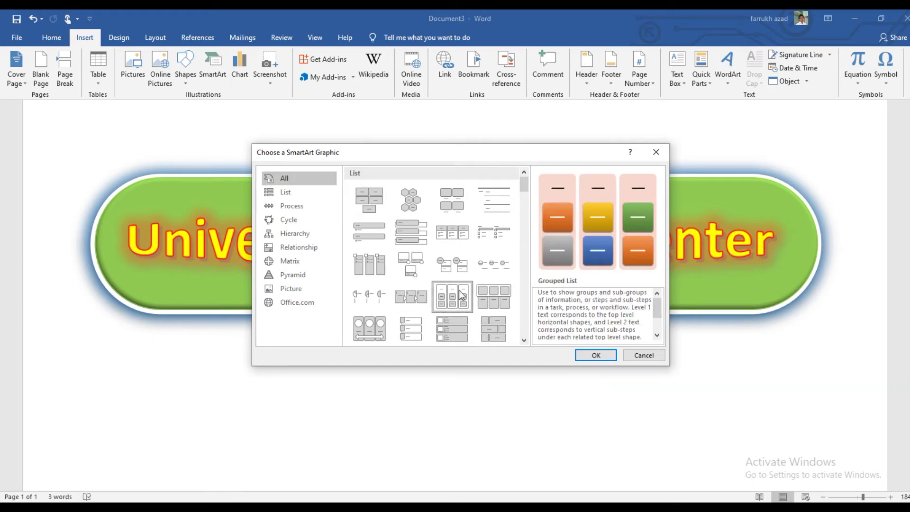
click(596, 355)
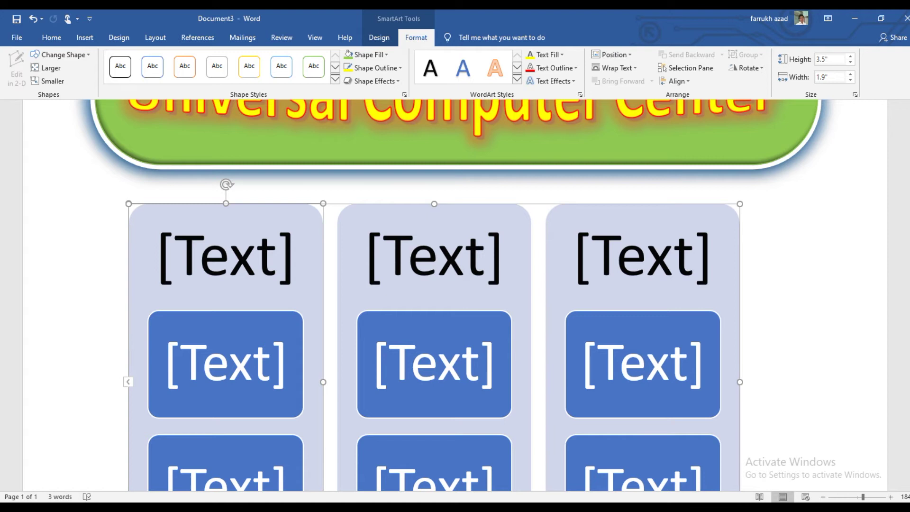
- Delete the third column's two boxes and its group box, leaving two columns
scroll(699, 427, down, 3)
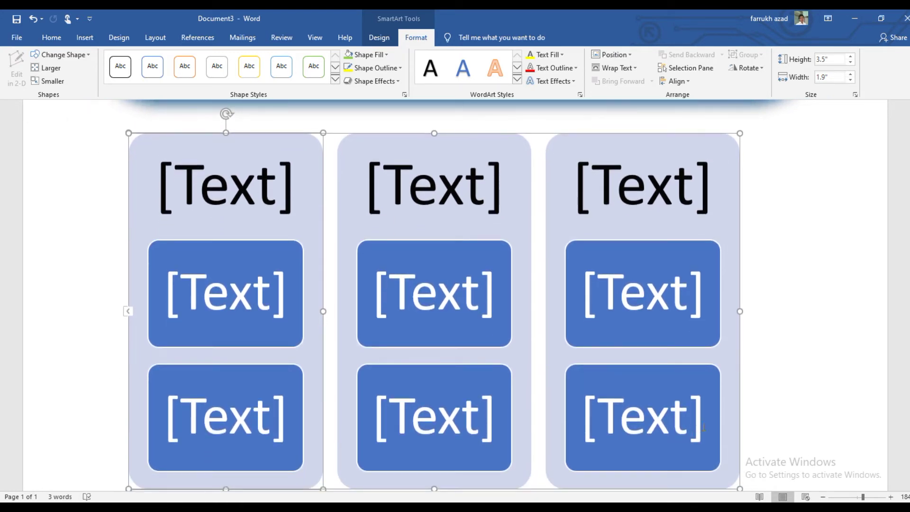
click(720, 414)
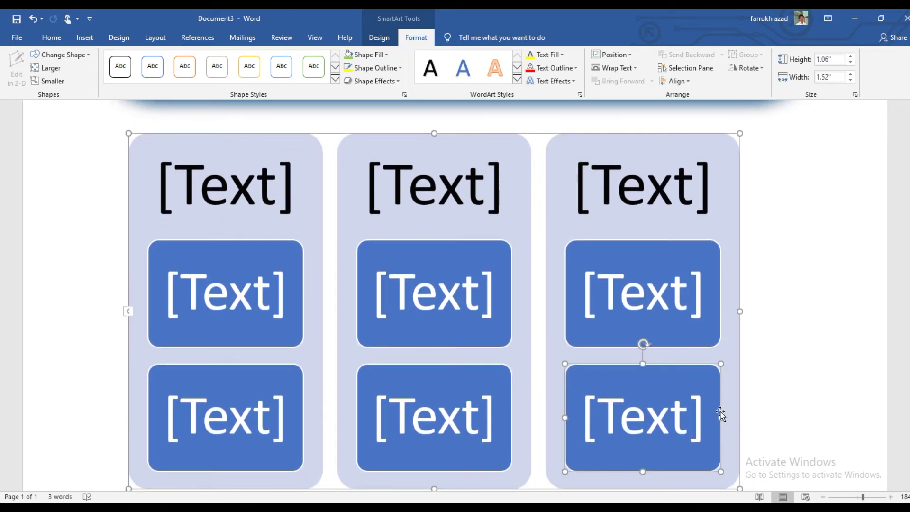
key(Delete)
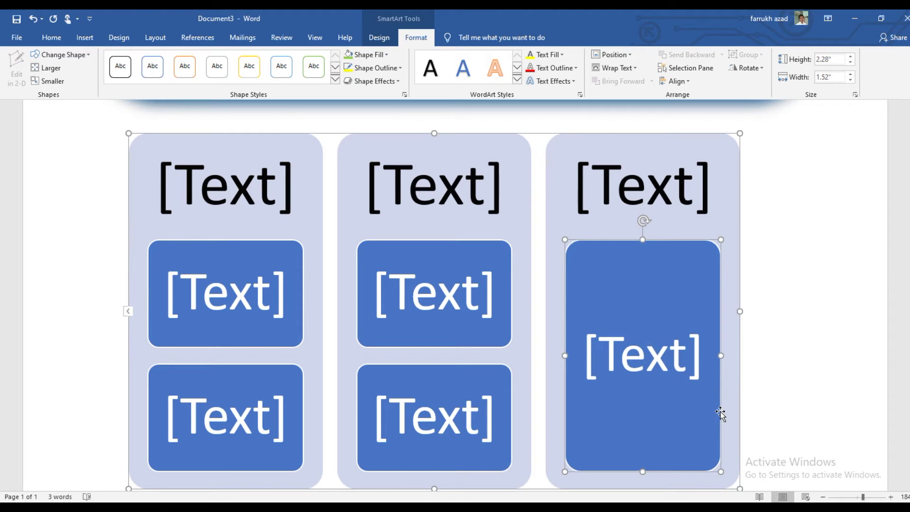
key(Delete)
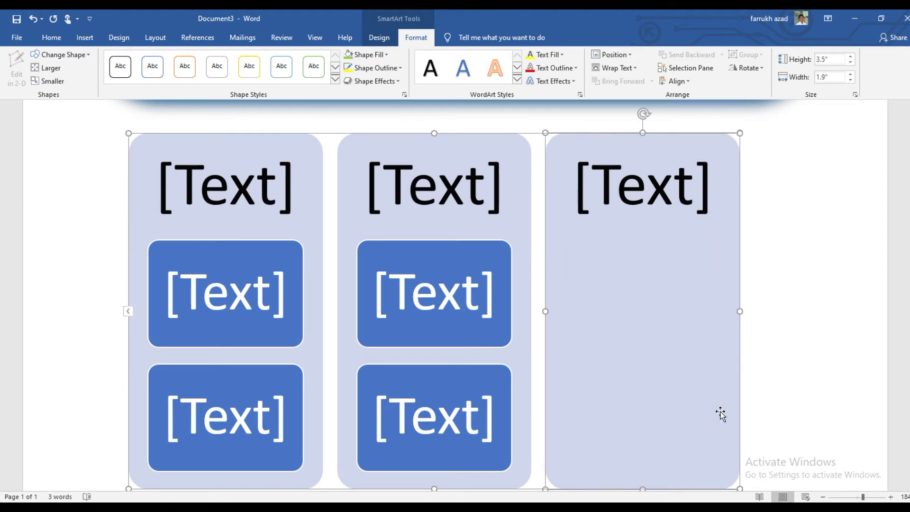
key(Delete)
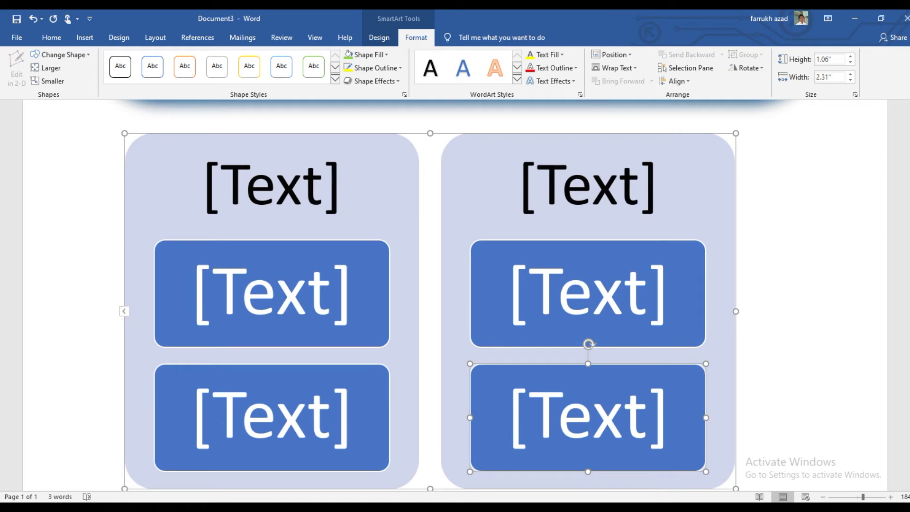
scroll(455, 294, down, 2)
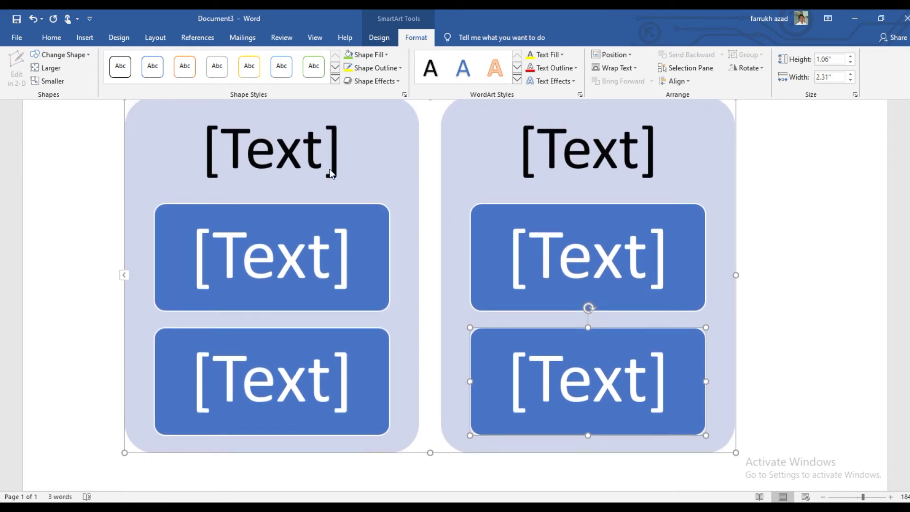
- Enter 'Basic Course' as the left heading, with boxes 'Word' and 'Excel'
click(292, 150)
text(Basic )
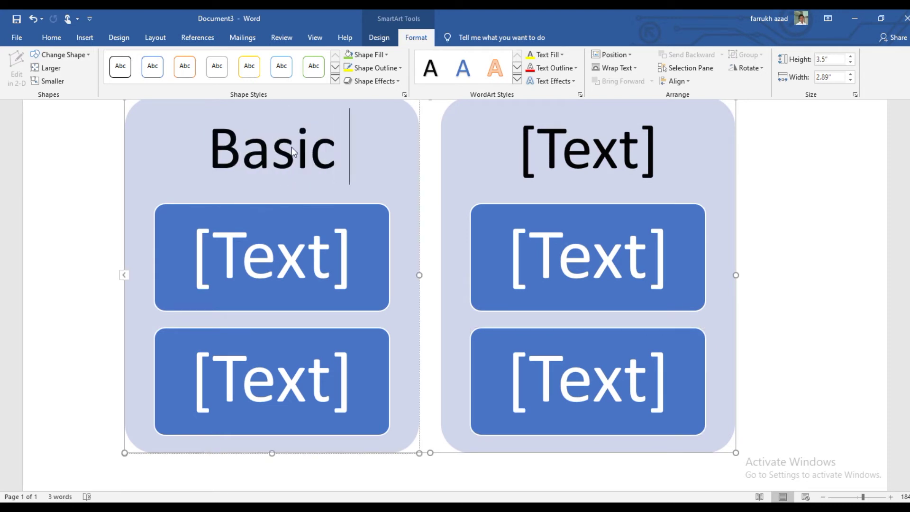
text(Course)
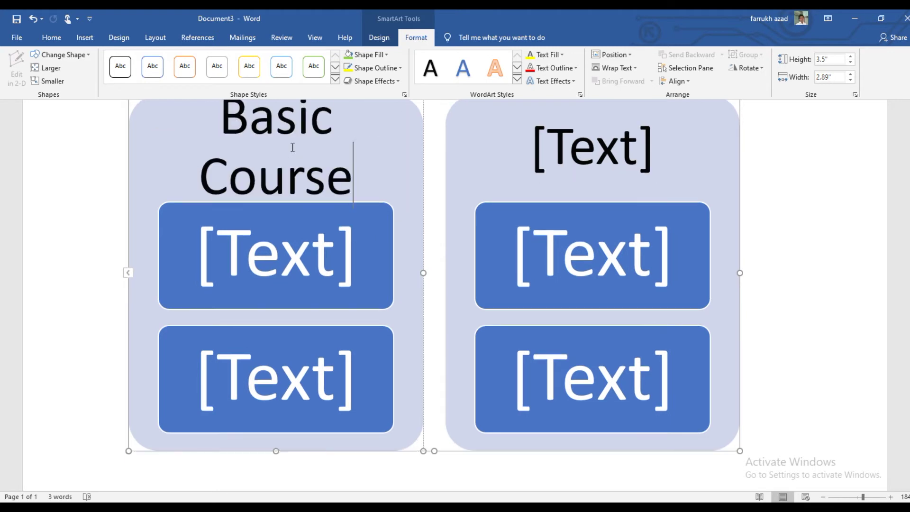
click(240, 250)
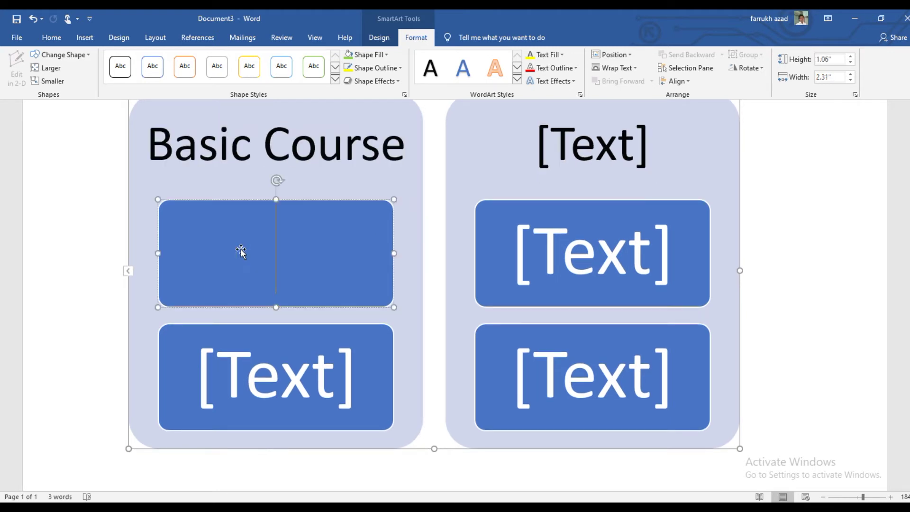
text(Word)
click(271, 374)
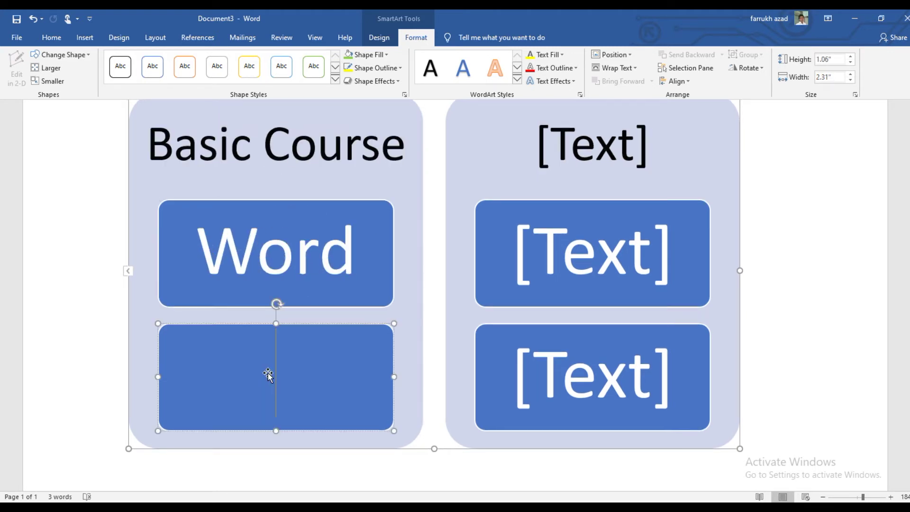
text(Excel)
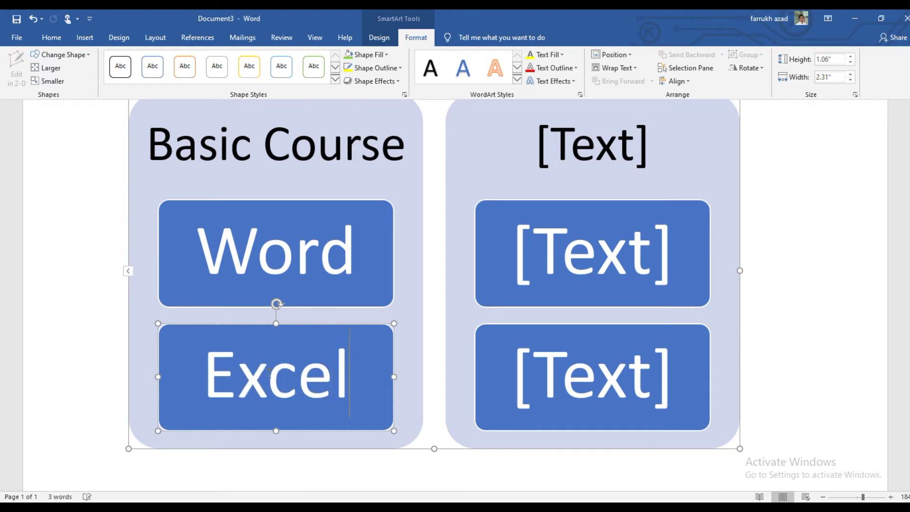
click(157, 275)
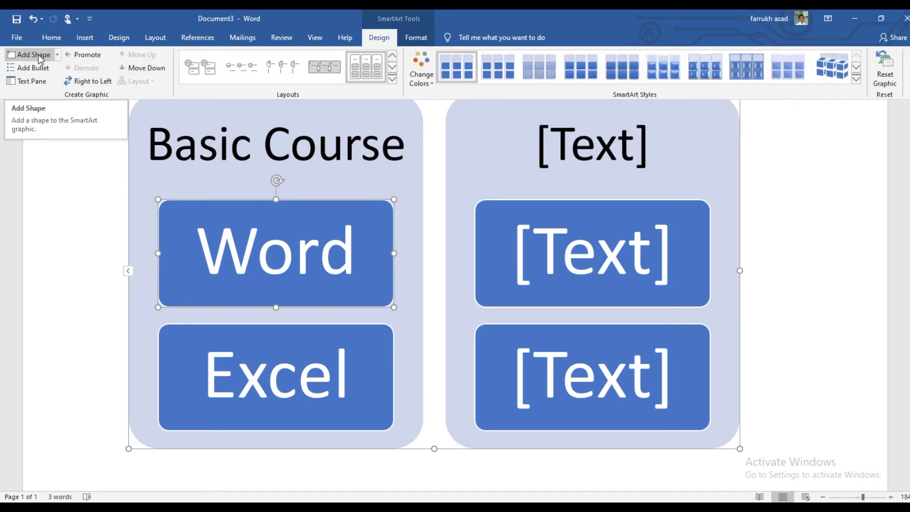
- Add four boxes under Word and fill them with Excel, Power Point, Access and Inpage
click(37, 55)
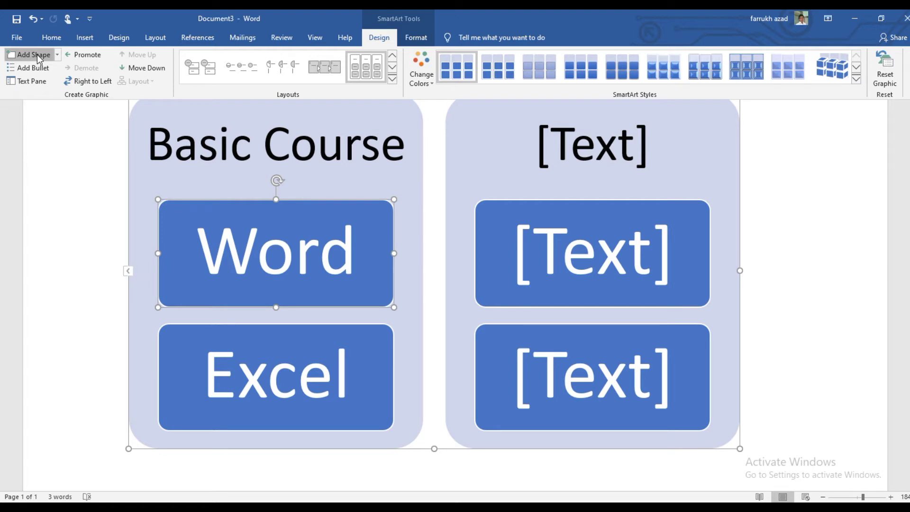
click(37, 55)
click(37, 55)
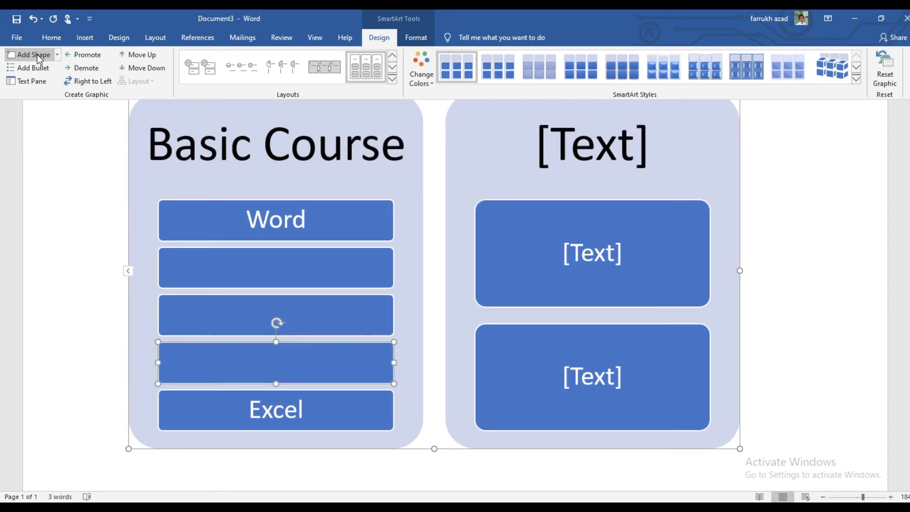
click(37, 55)
click(269, 265)
text(Excel)
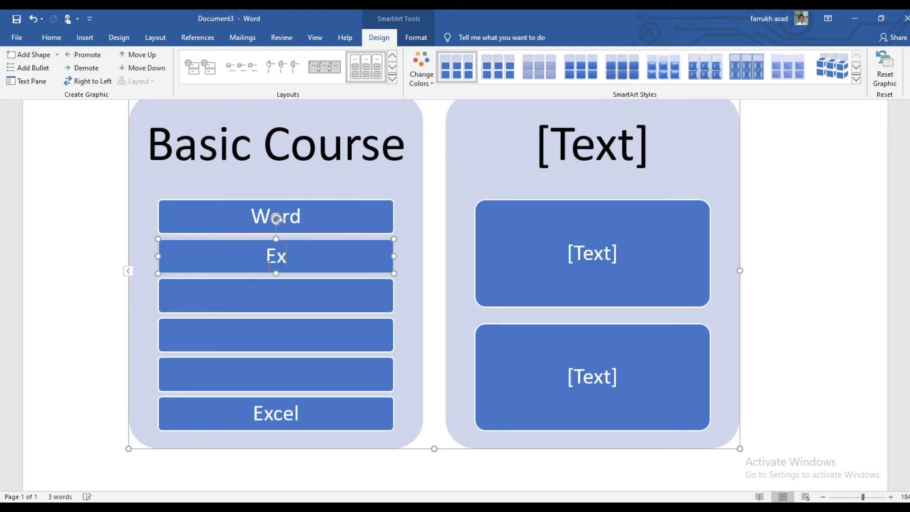
click(278, 298)
text(Power Point)
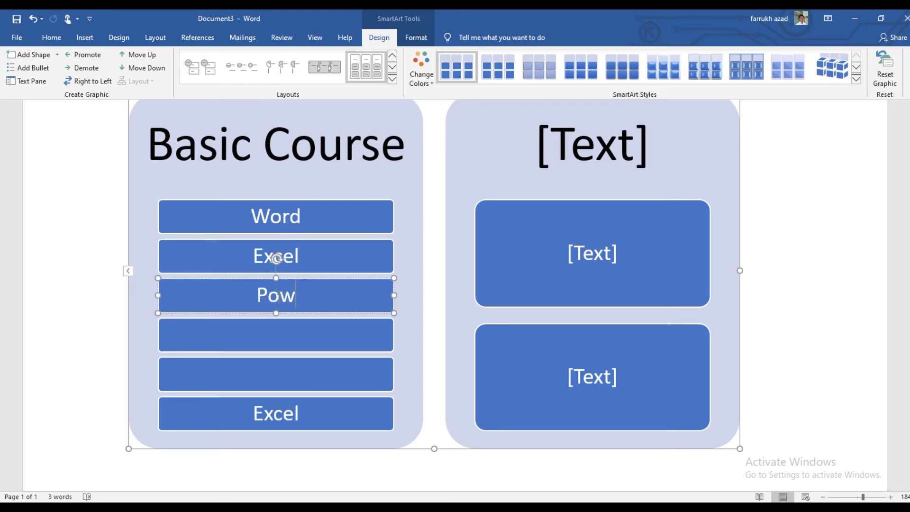
click(294, 330)
text(Access)
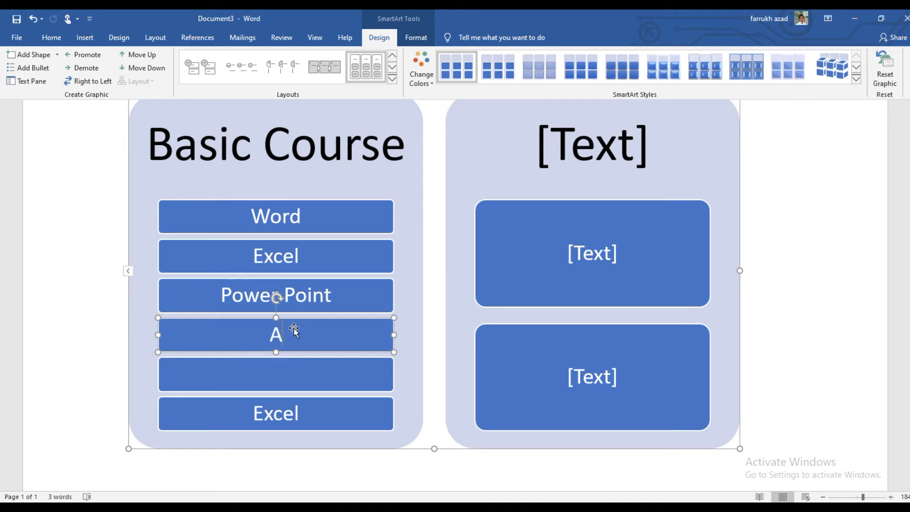
click(287, 366)
text(Inpage)
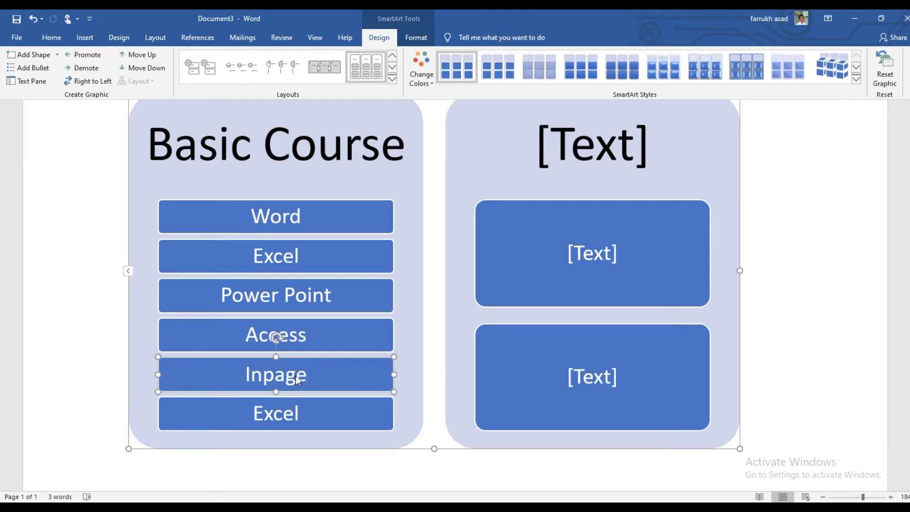
- Replace the duplicate bottom 'Excel' box text with '2 Months'
click(277, 408)
key(BackSpace)
key(Delete)
key(Delete)
key(BackSpace)
key(BackSpace)
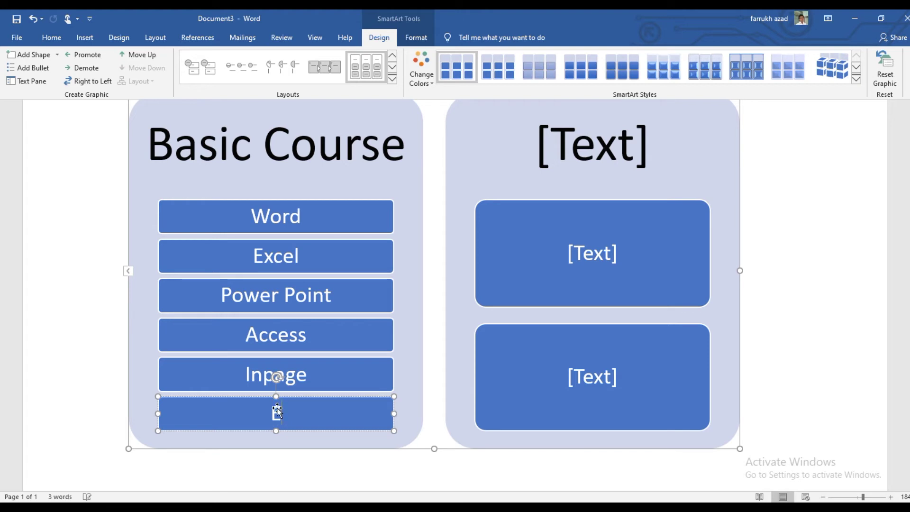
text(2 Month)
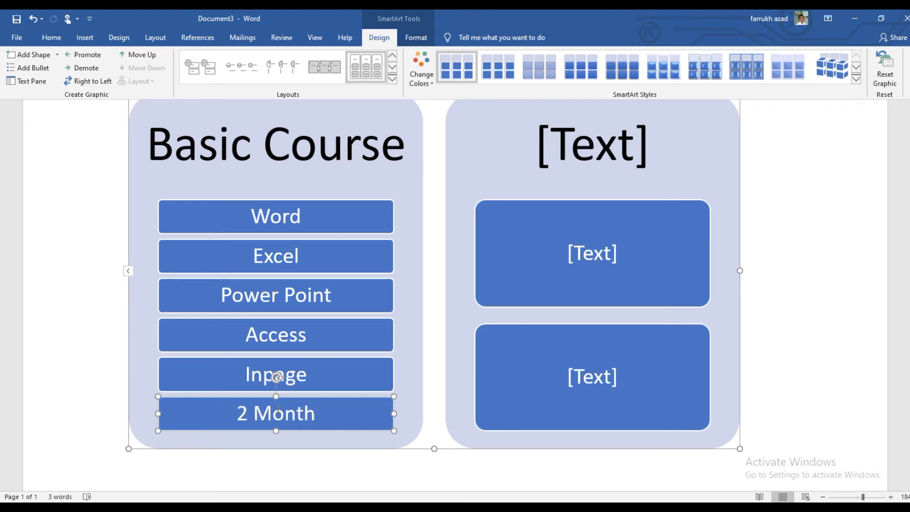
text(s)
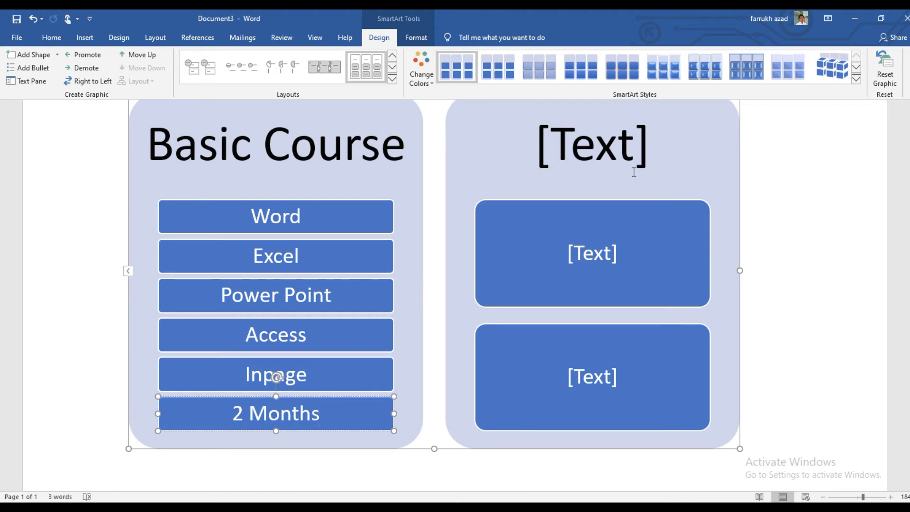
click(594, 157)
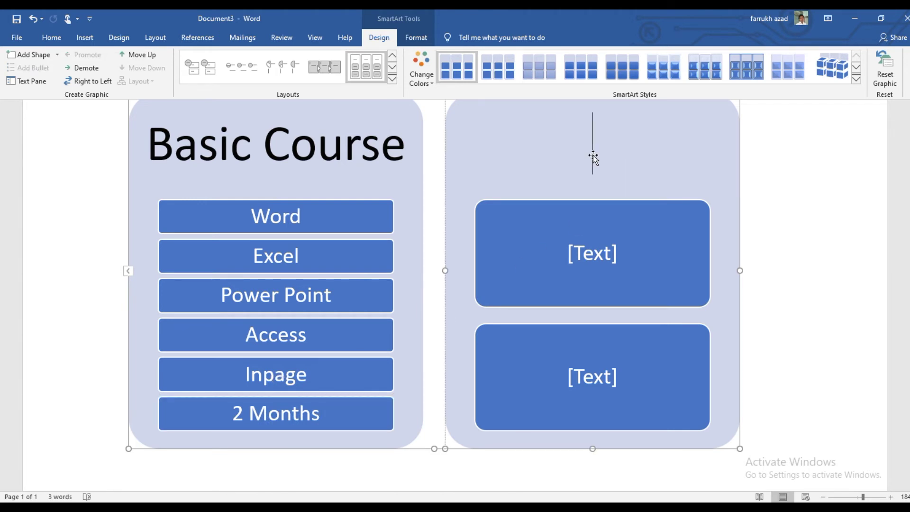
- Head the right group 'Programming' with boxes 'Visual Basic' and 'Java'
text(P)
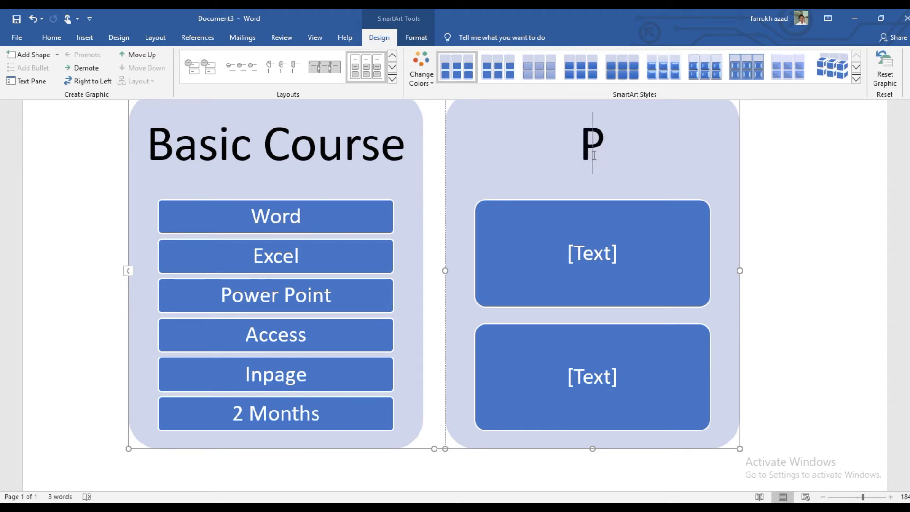
text(rogramming)
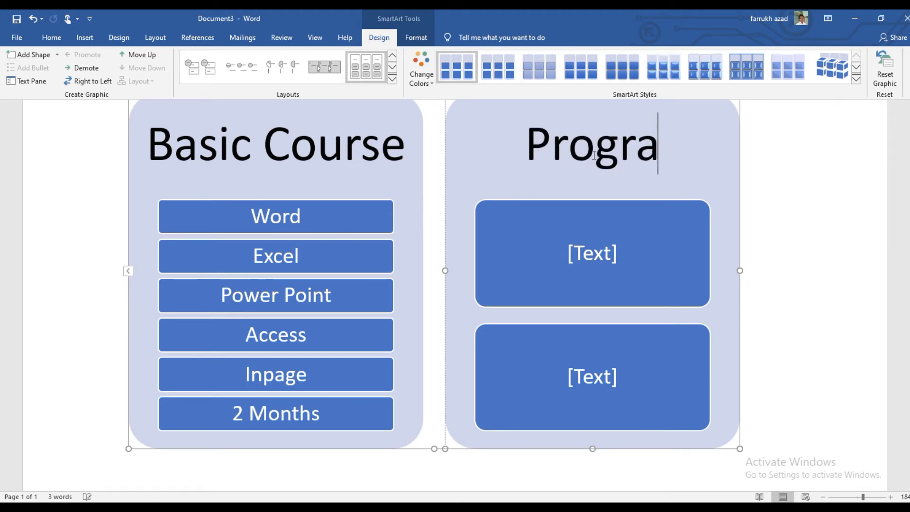
click(585, 245)
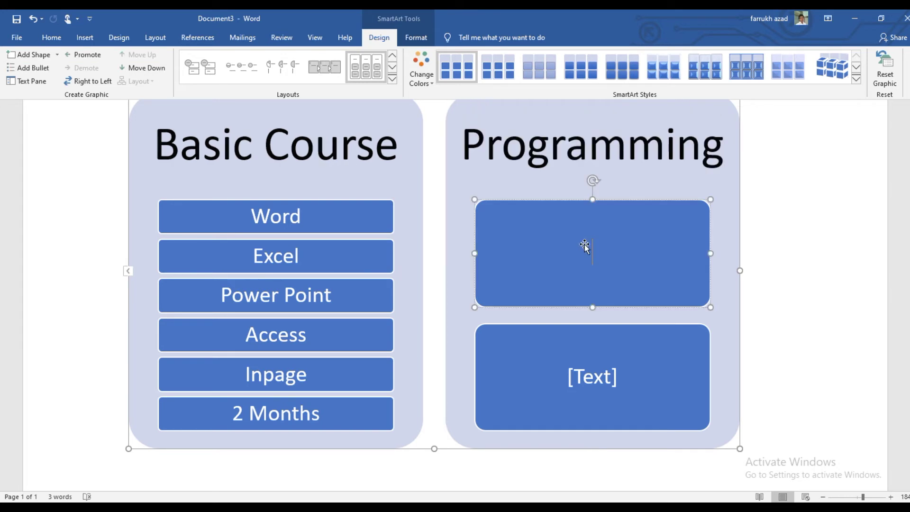
text(isual Basic)
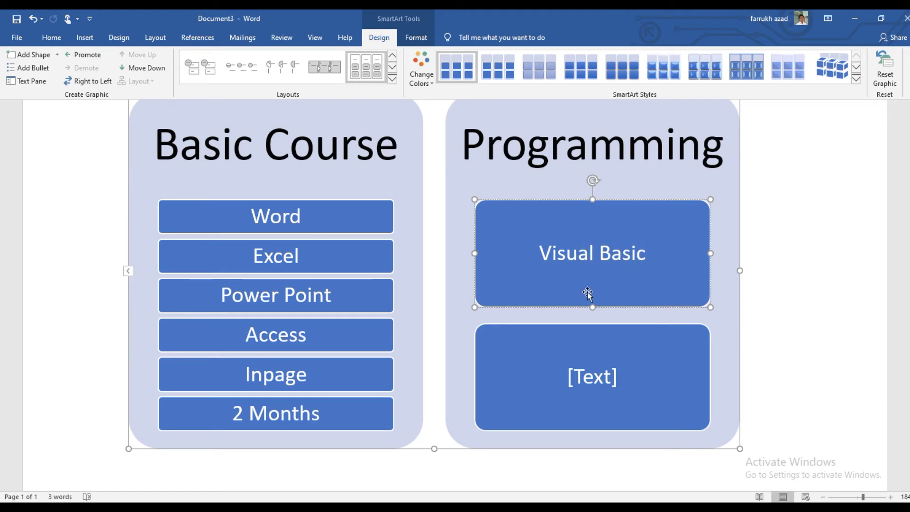
click(599, 384)
text(Java)
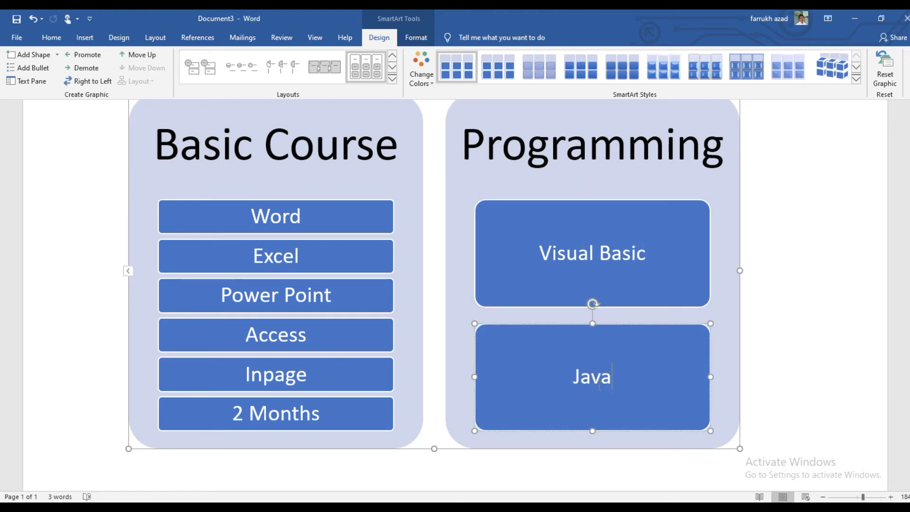
- Add two more Programming boxes reading 'Dot Net' and '3 Months / Course'
click(24, 55)
click(22, 55)
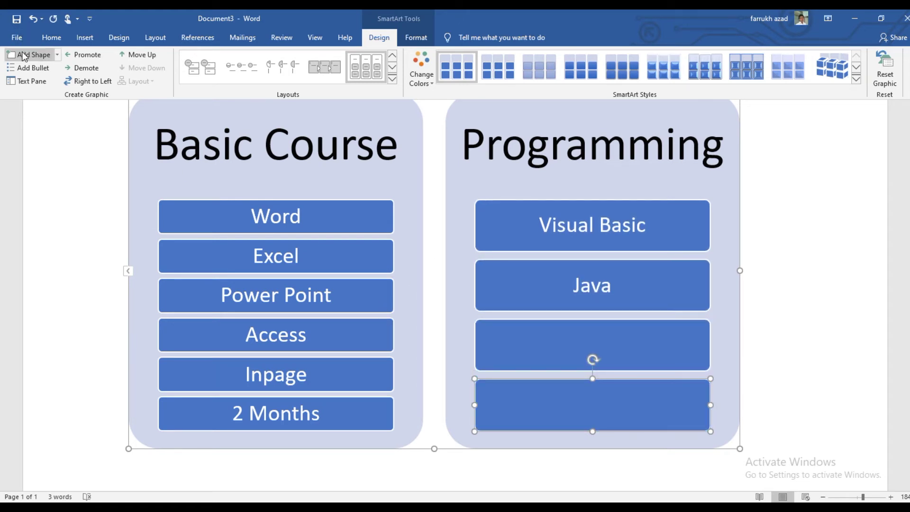
click(584, 349)
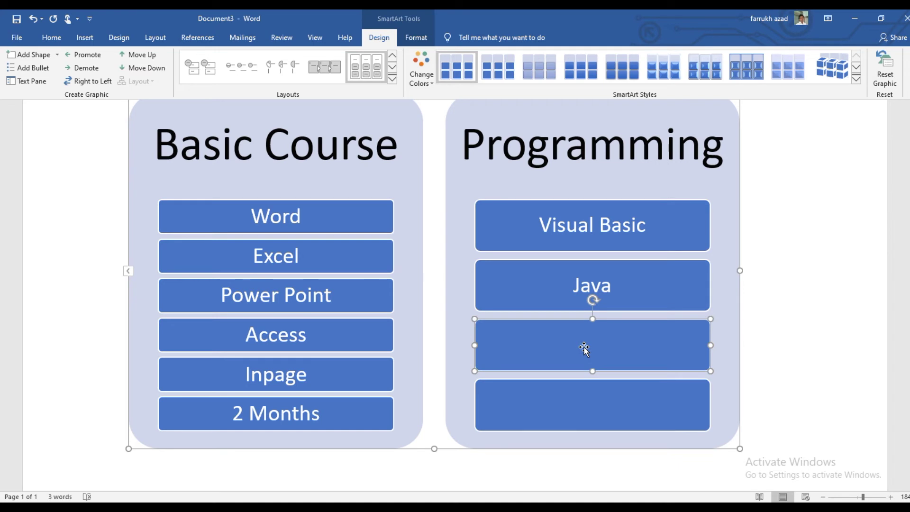
text(Dot Net)
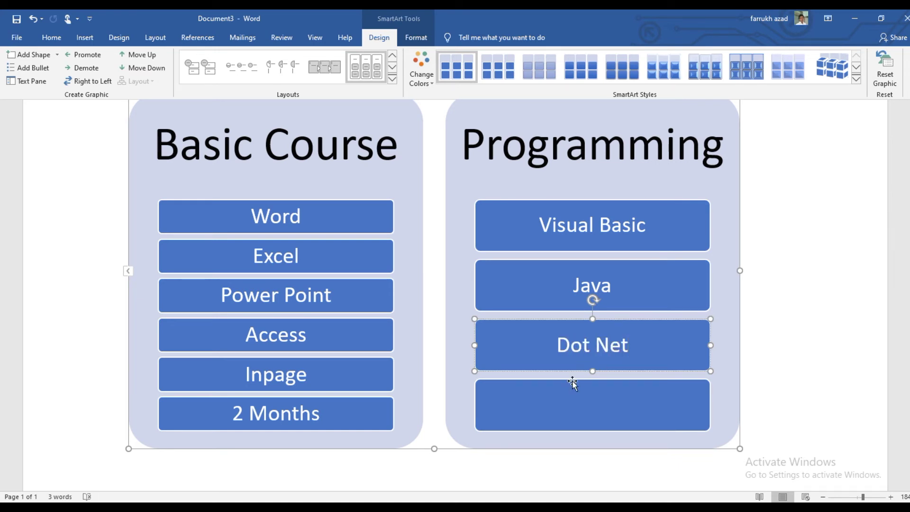
click(553, 411)
text(3 Mo)
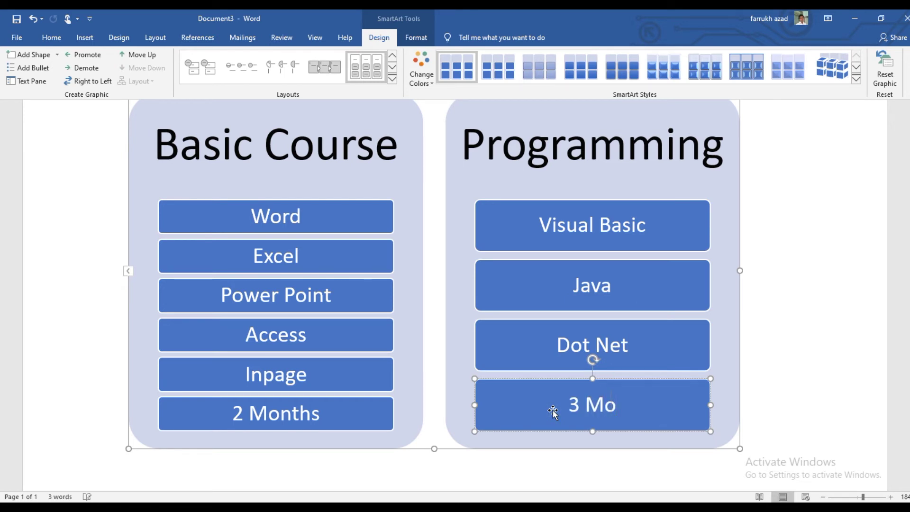
text(nths )
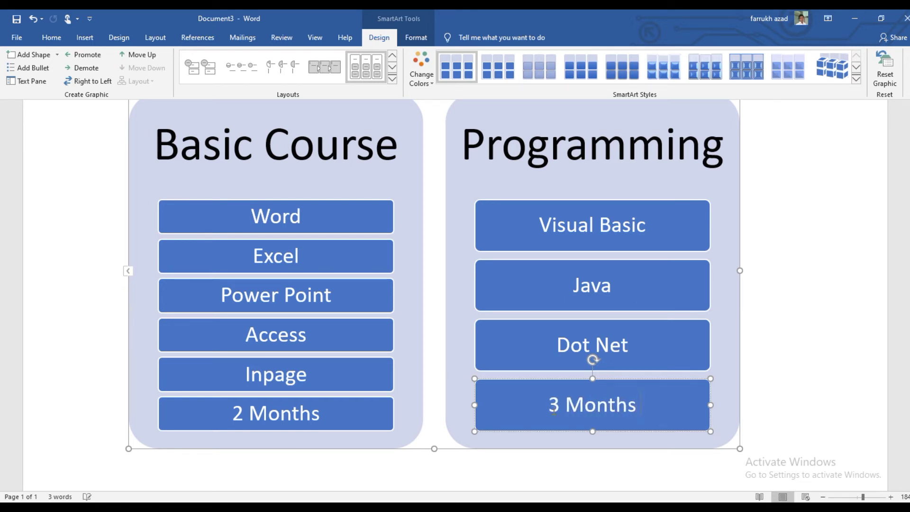
text(/ Course)
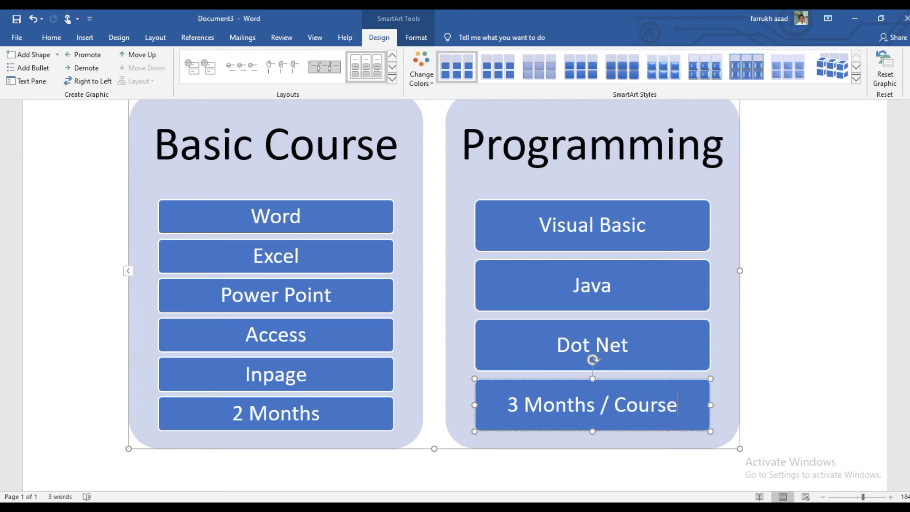
- Widen the course SmartArt graphic by dragging its right edge outward
scroll(434, 284, up, 3)
scroll(434, 285, down, 1)
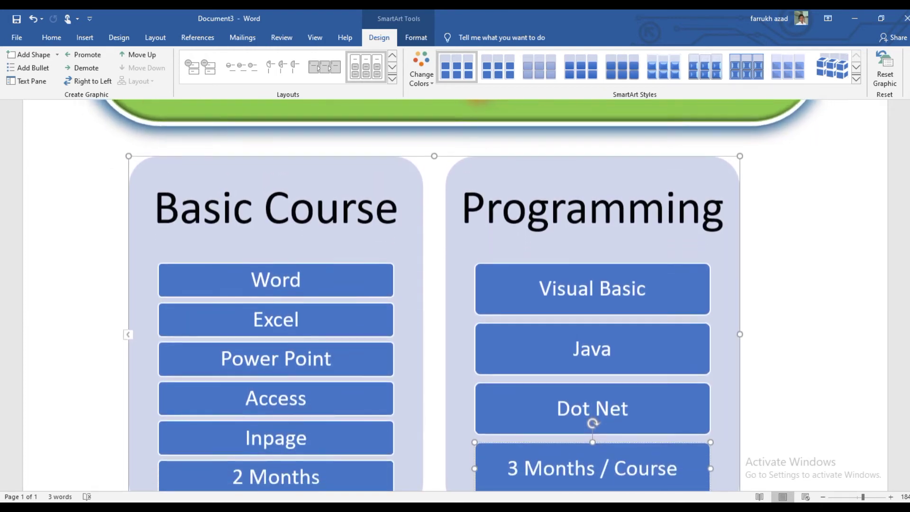
scroll(434, 285, down, 1)
scroll(434, 284, up, 1)
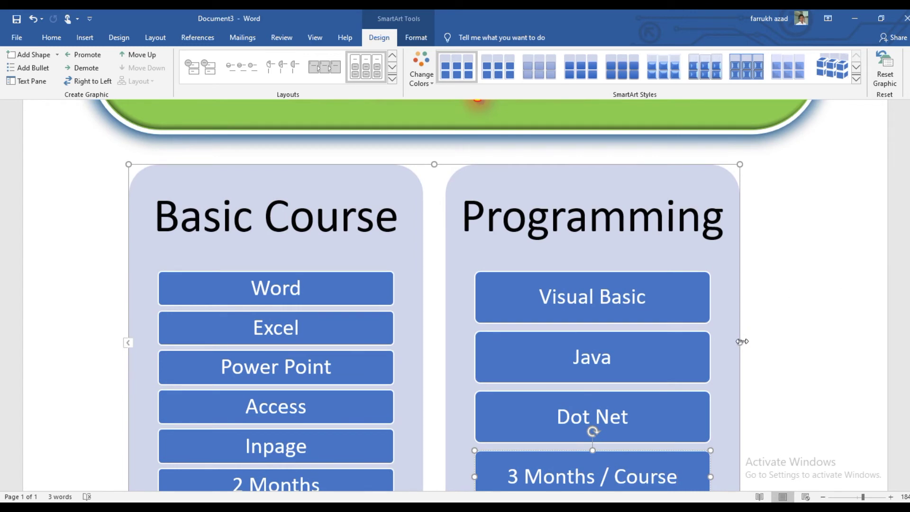
drag(740, 342, 796, 336)
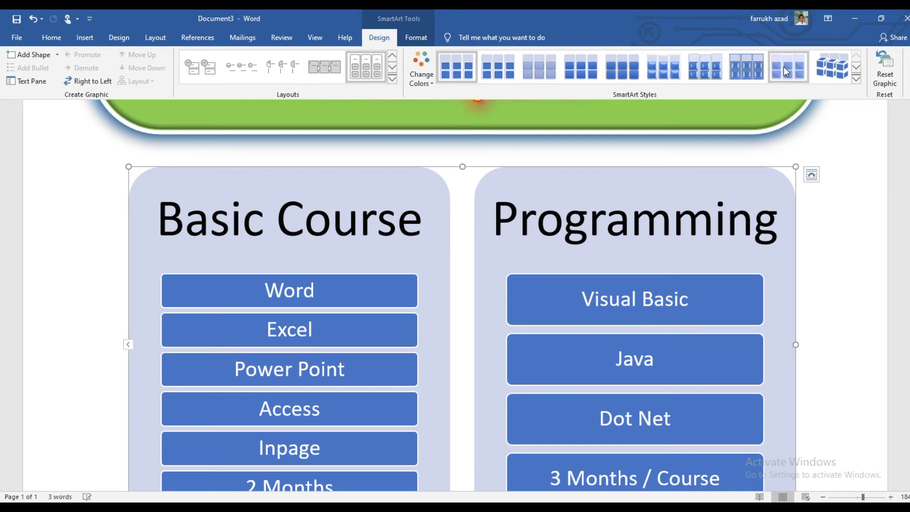
- Browse the SmartArt Layouts gallery without changing it, then show the Change Colors schemes
click(392, 78)
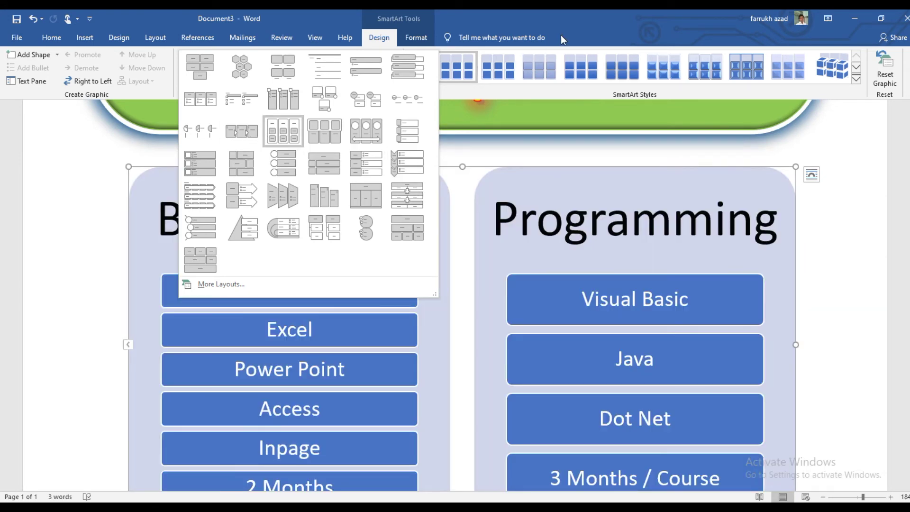
click(561, 35)
click(431, 84)
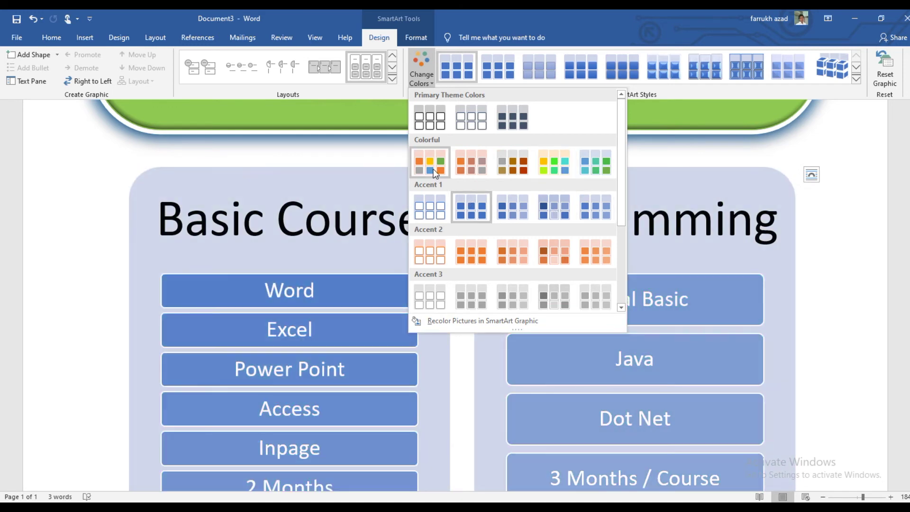
- Give the course boxes the Colorful - Accent Colors scheme and the 3-D Inset style
click(424, 166)
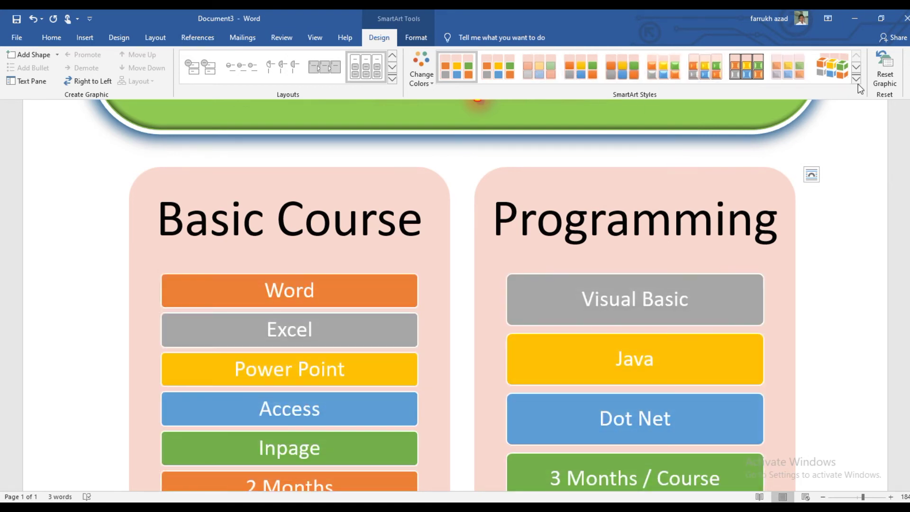
click(855, 79)
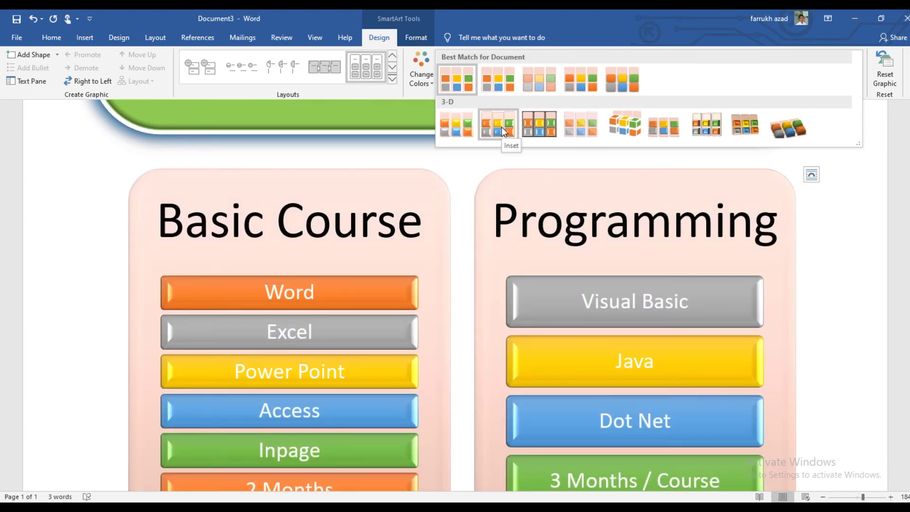
click(502, 127)
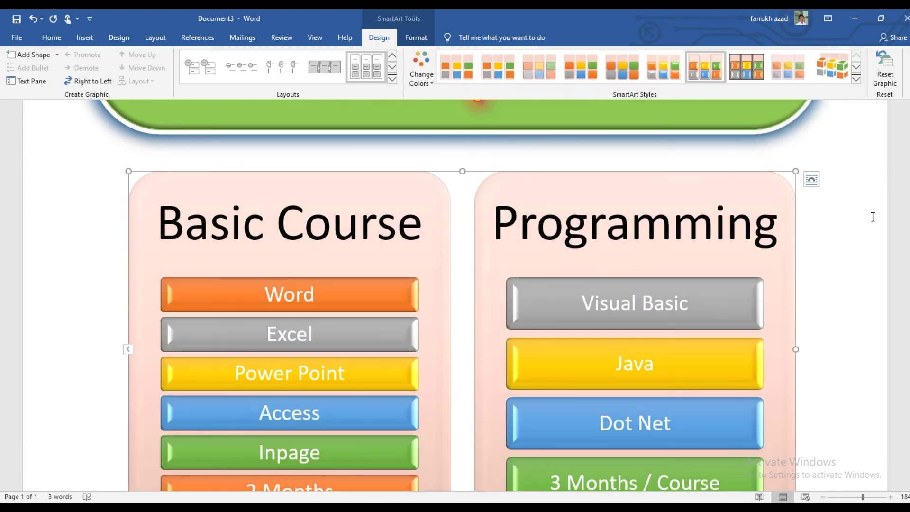
scroll(455, 294, up, 3)
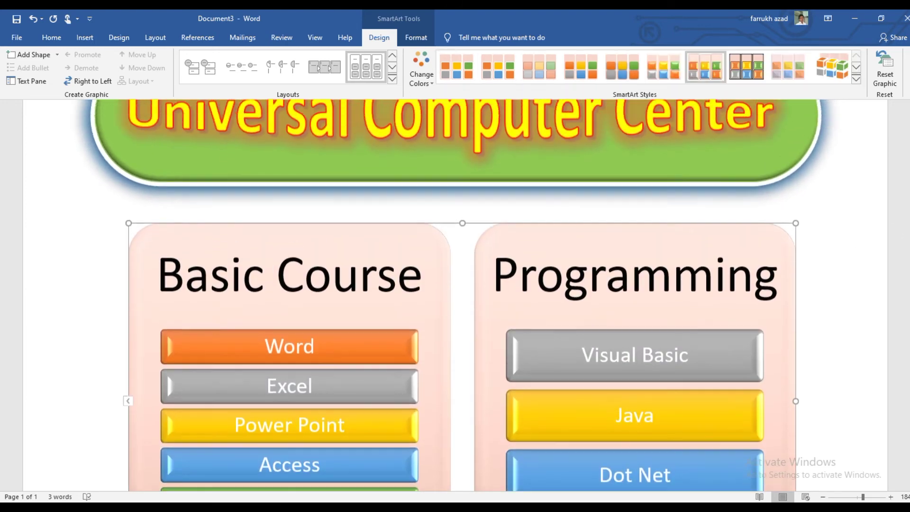
scroll(455, 293, down, 5)
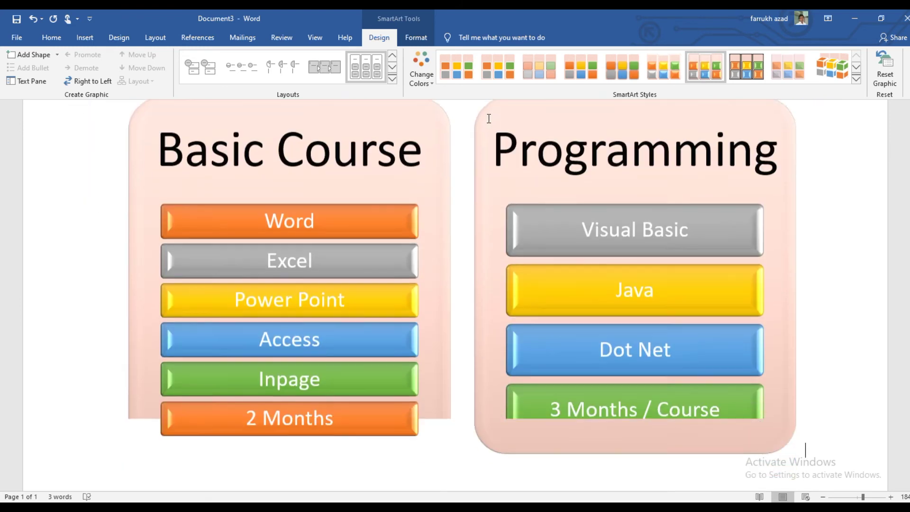
key(Escape)
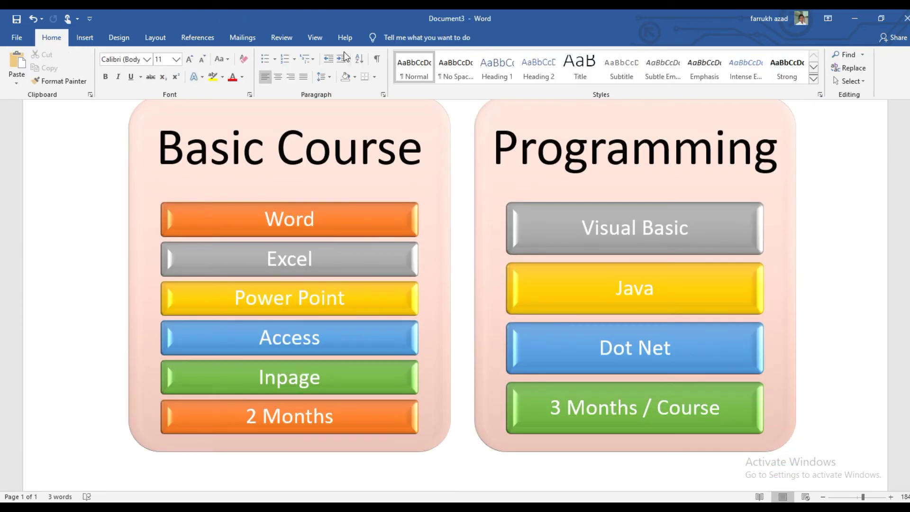
click(316, 41)
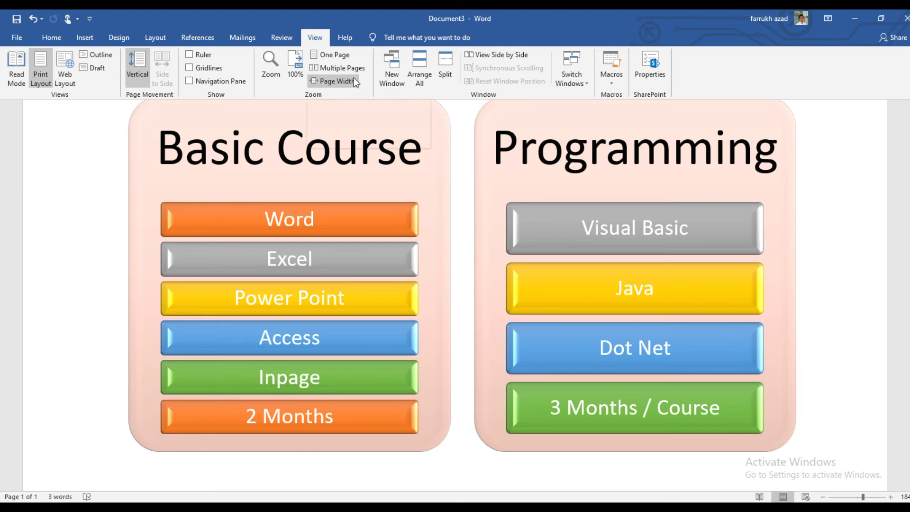
click(335, 55)
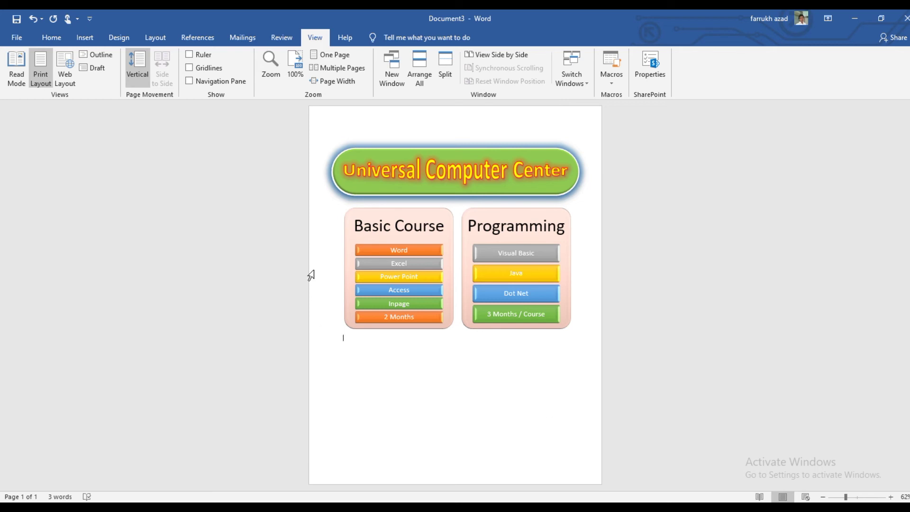
click(339, 81)
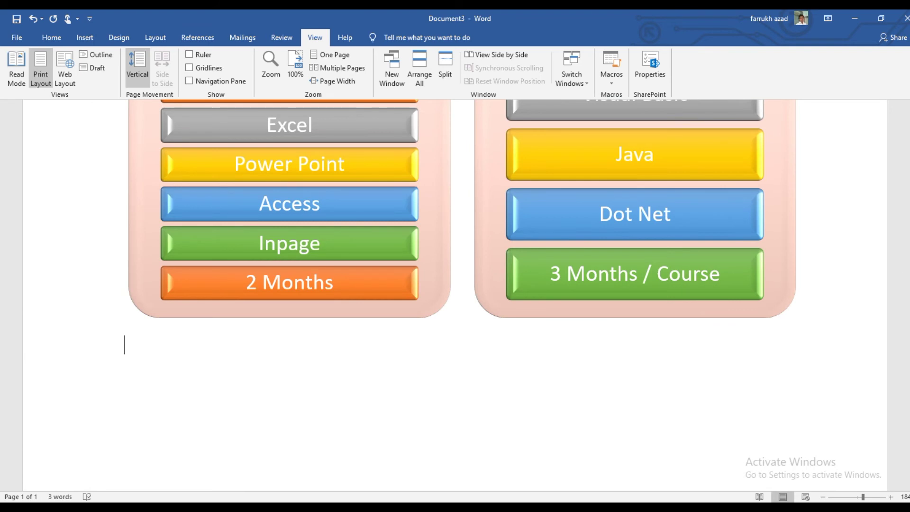
scroll(455, 294, up, 5)
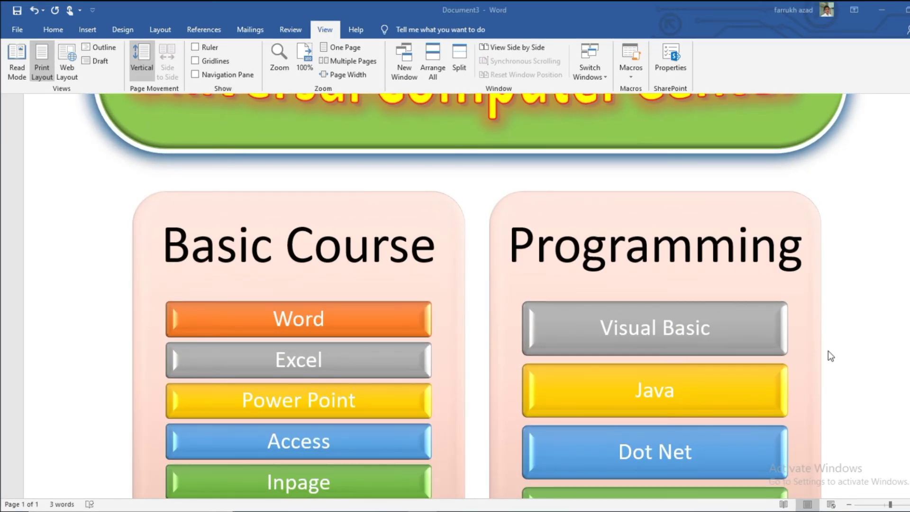
click(828, 351)
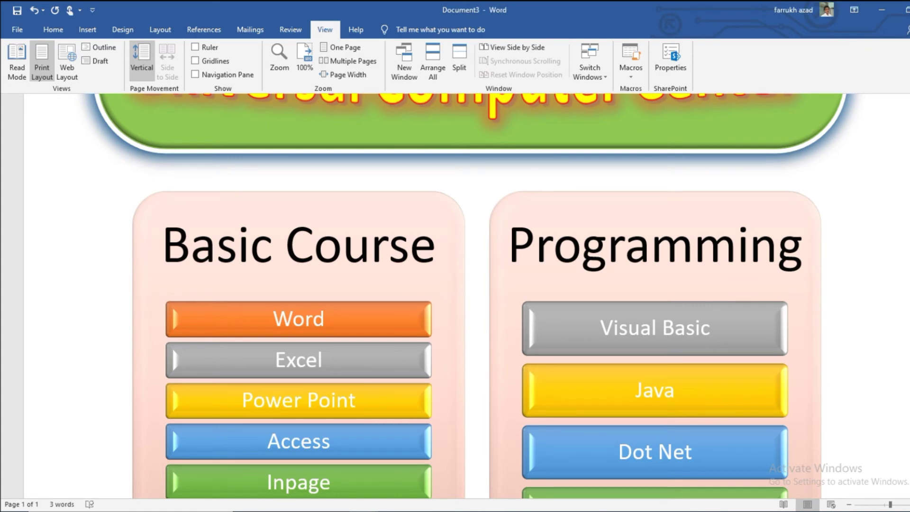
scroll(783, 273, up, 4)
scroll(783, 272, down, 3)
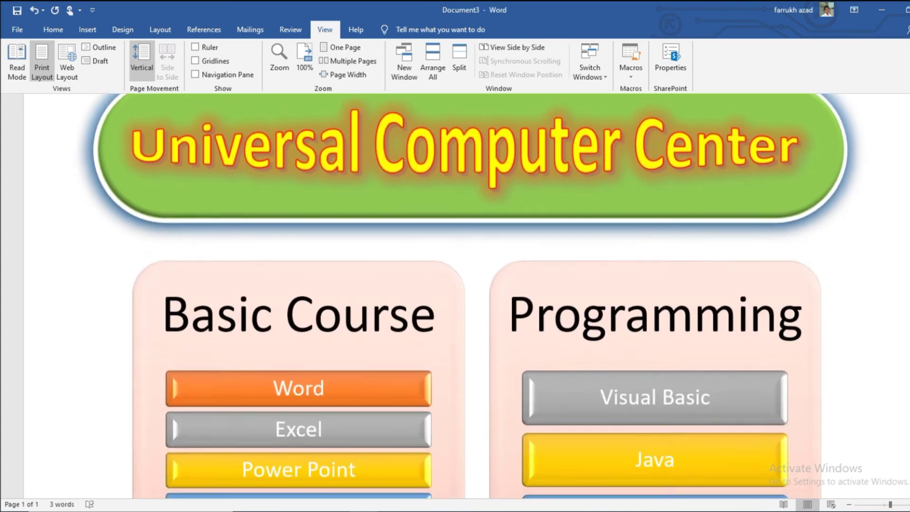
- Delete the Programming shape, the whole course SmartArt and the Universal Computer Center banner
click(789, 268)
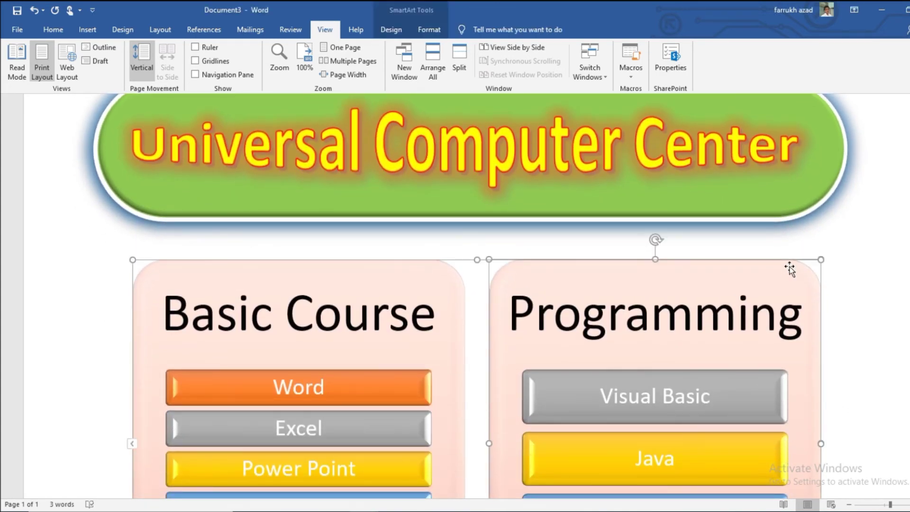
key(Delete)
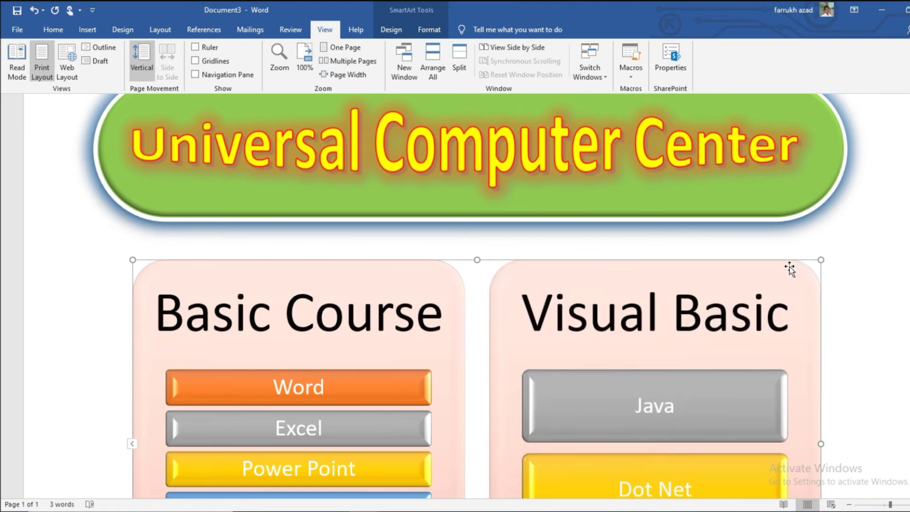
click(756, 261)
key(Delete)
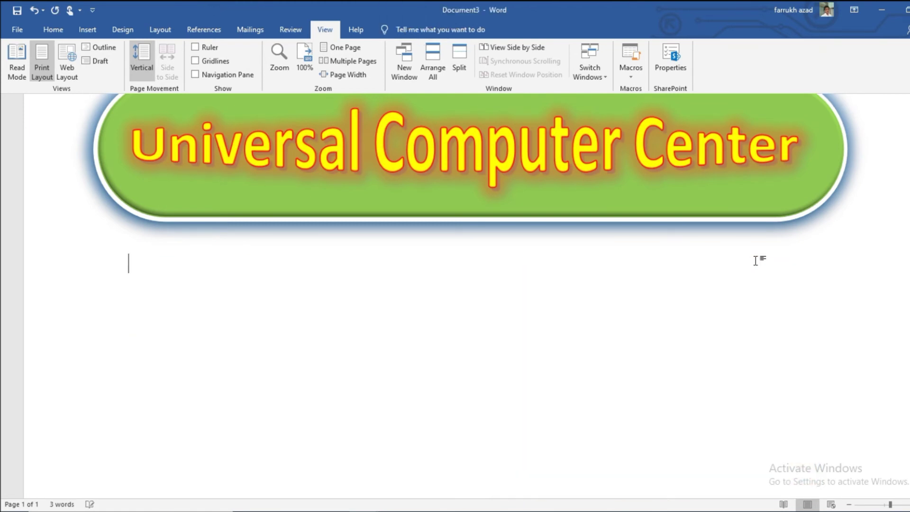
click(741, 218)
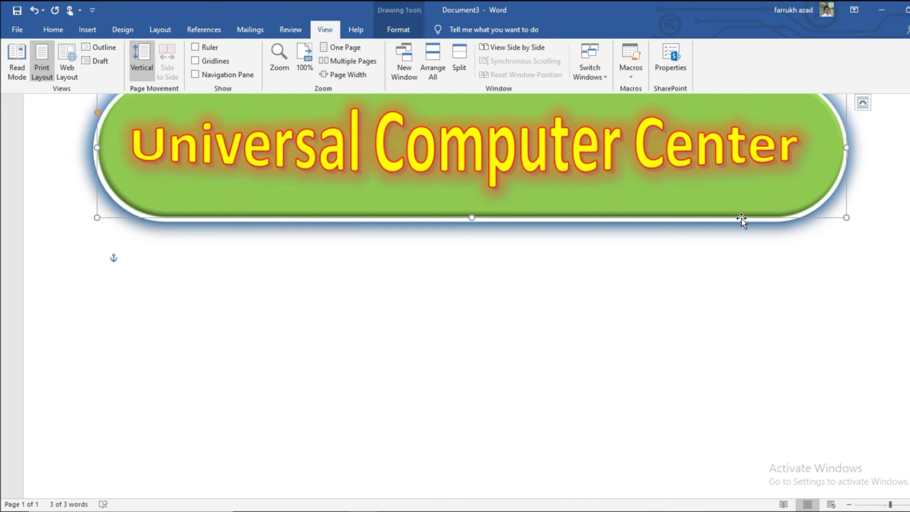
key(Delete)
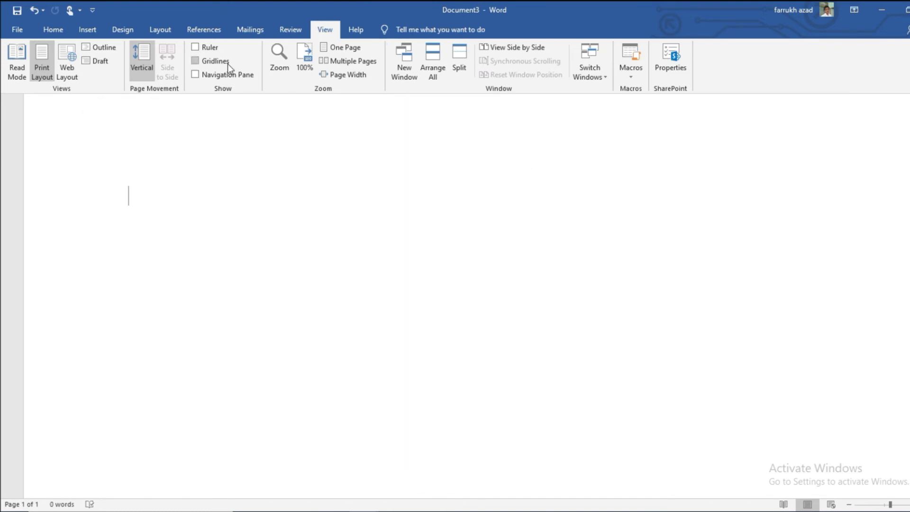
click(91, 29)
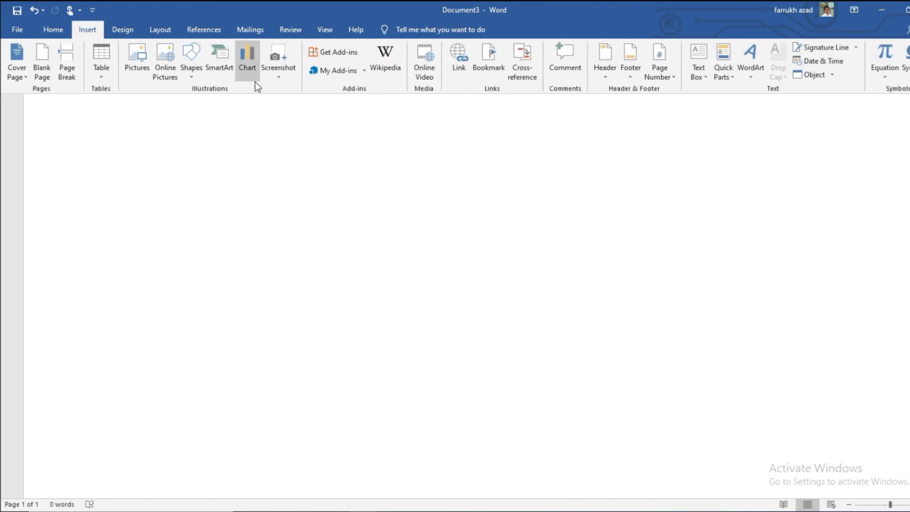
- Insert a SmartArt graphic using the Hierarchy layout from the Hierarchy category
click(225, 70)
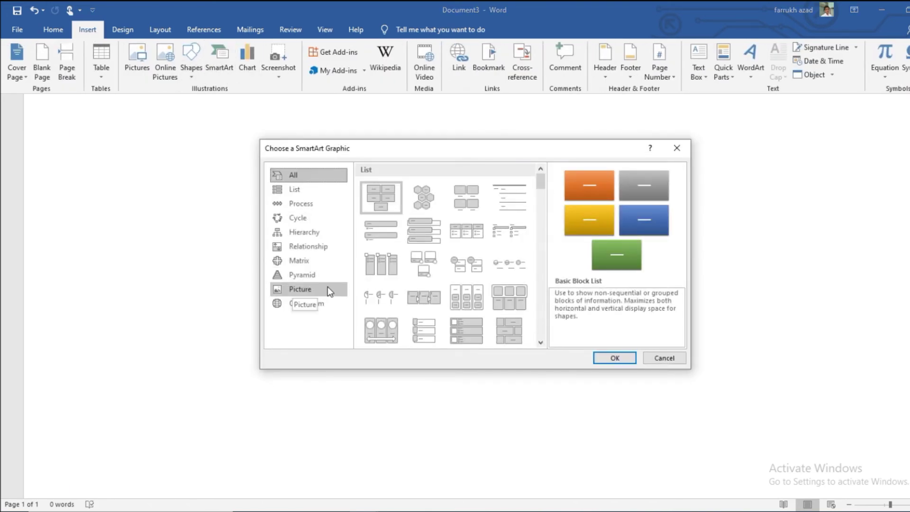
drag(542, 184, 543, 268)
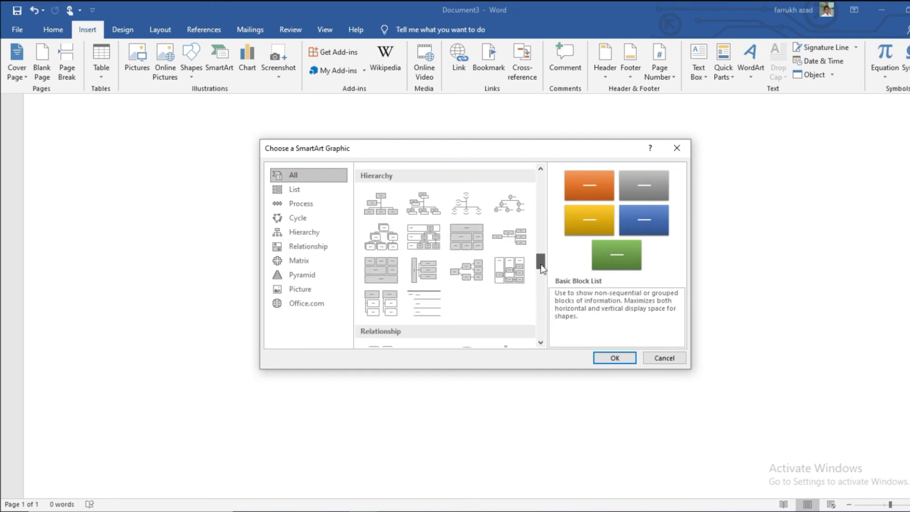
click(383, 243)
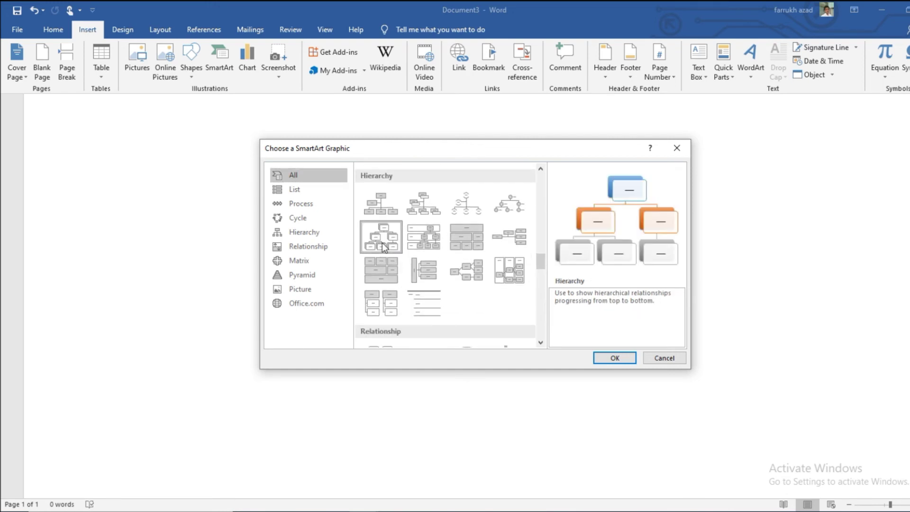
click(612, 358)
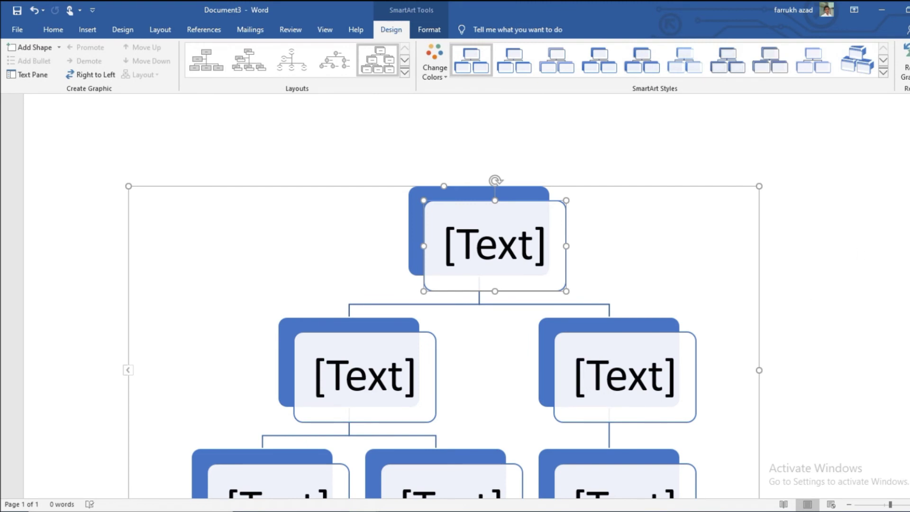
- Label the top box School and the second-level boxes Teacher and Admin
scroll(443, 332, down, 3)
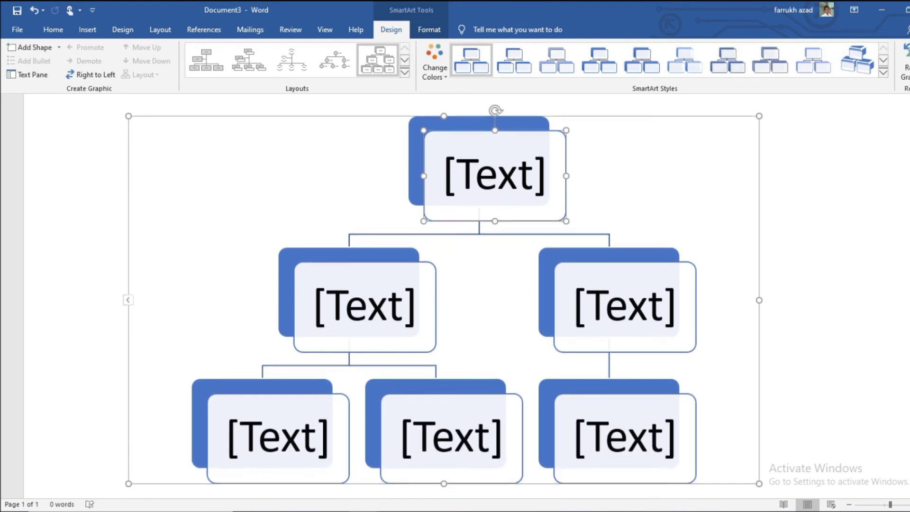
click(497, 188)
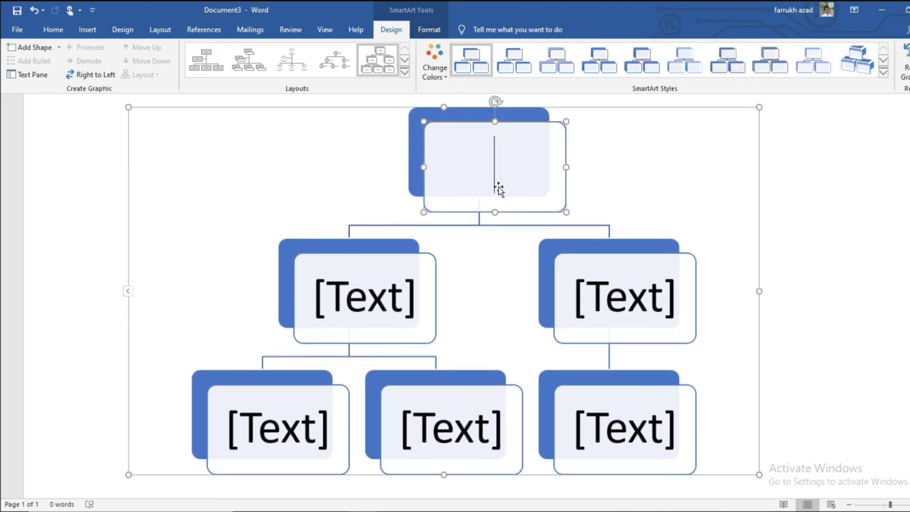
text(School)
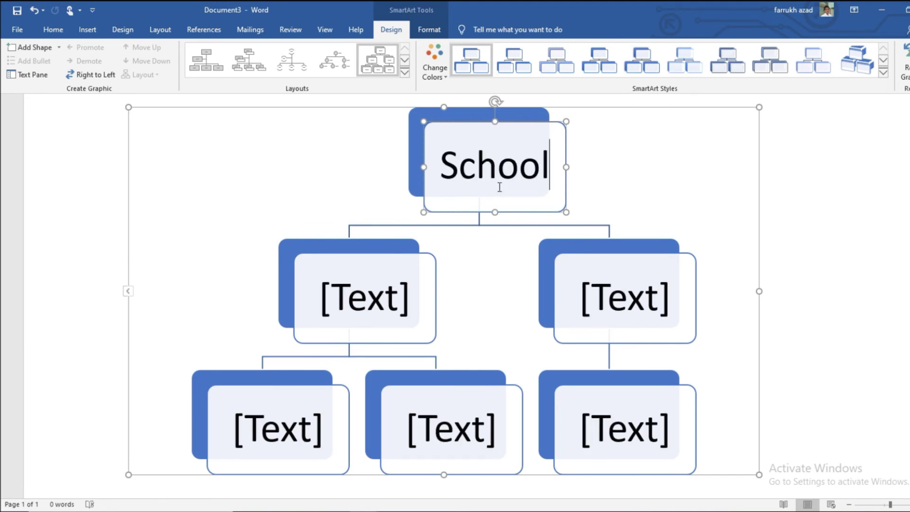
click(370, 298)
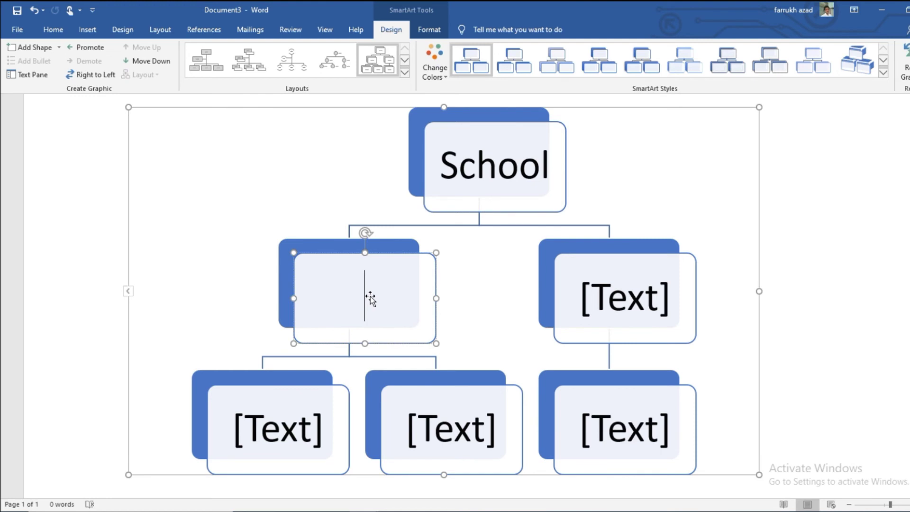
text(Tea)
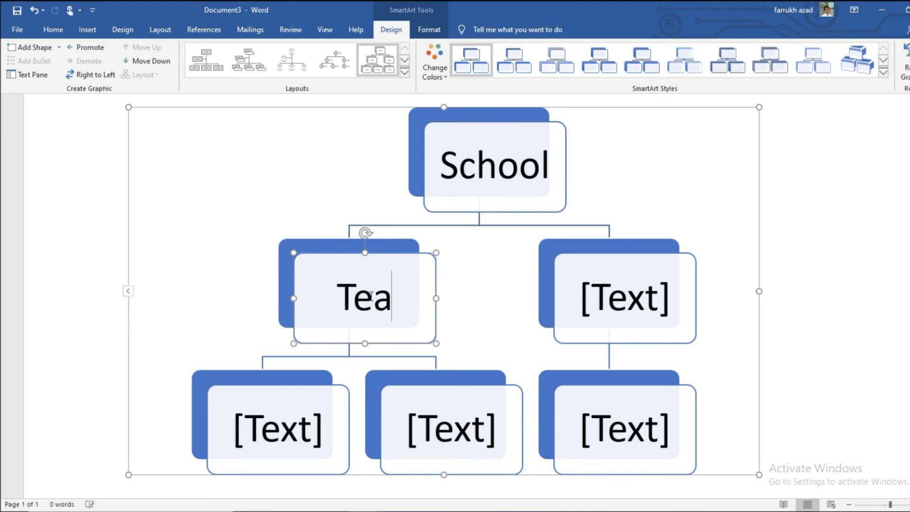
text(cher)
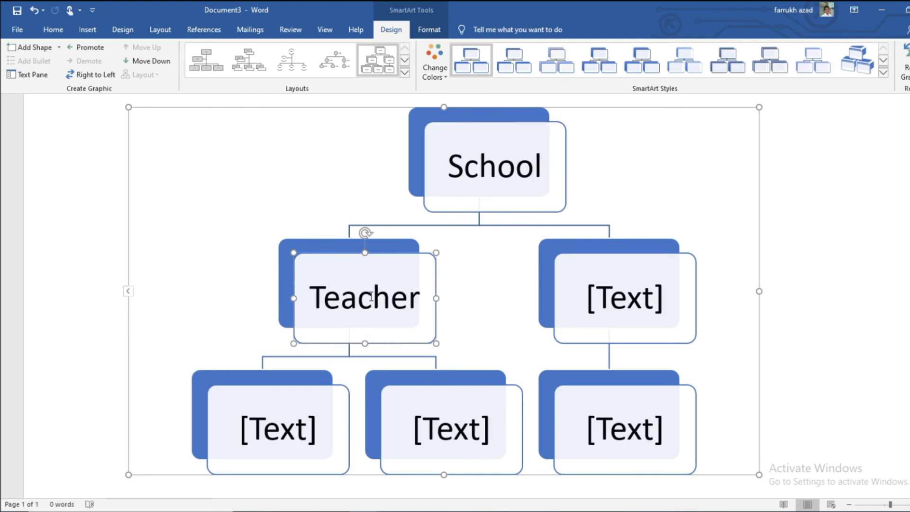
click(611, 303)
text(Admin)
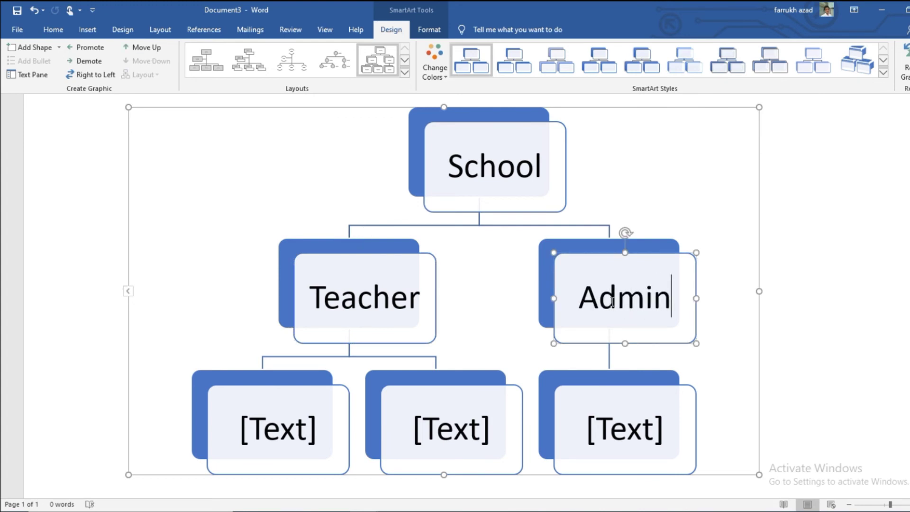
- Label the lower boxes Science Teacher and Art Techer, correcting the typed typo
click(274, 423)
text(Sc)
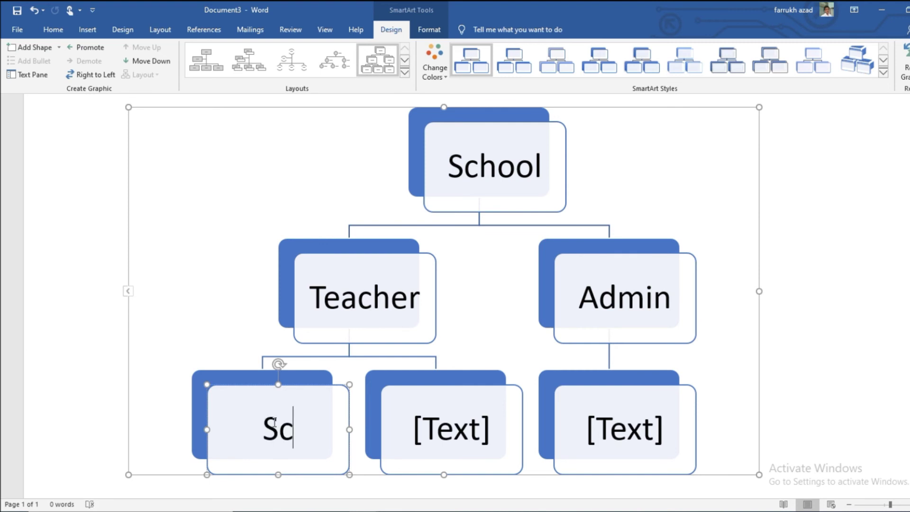
text(ience )
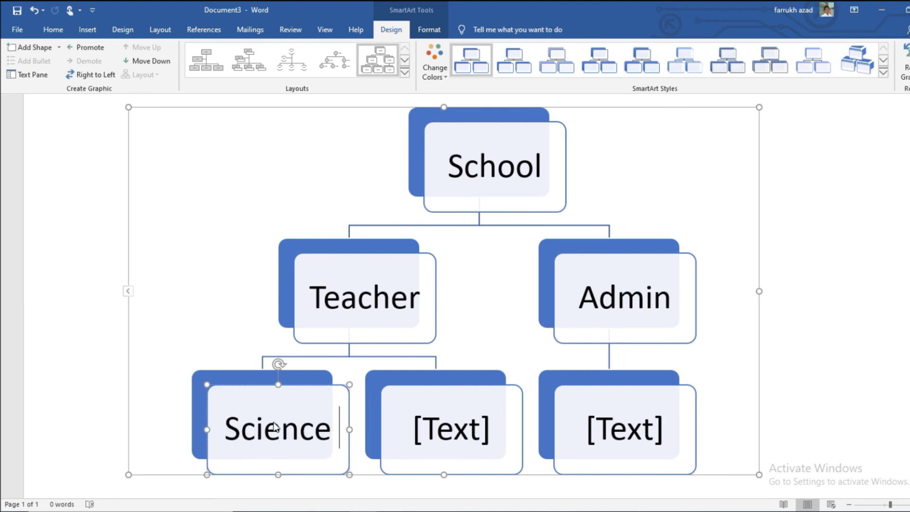
text(Teacher)
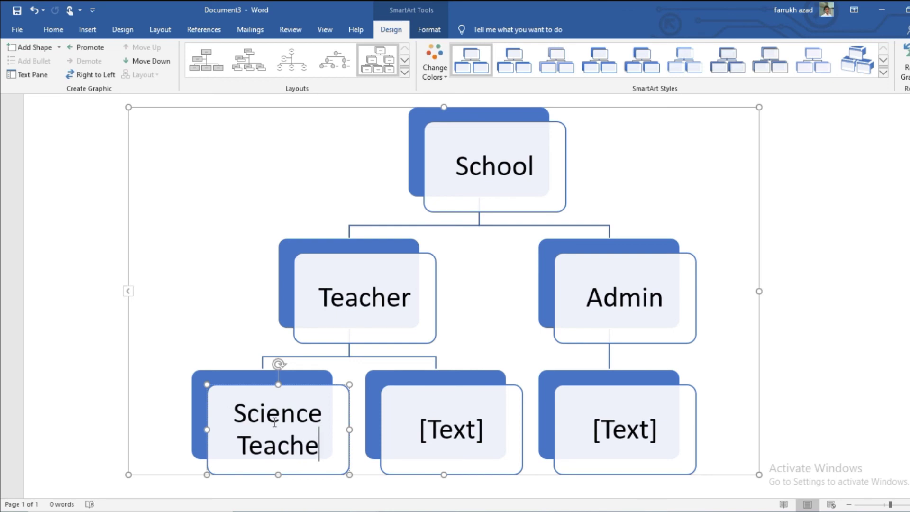
click(433, 438)
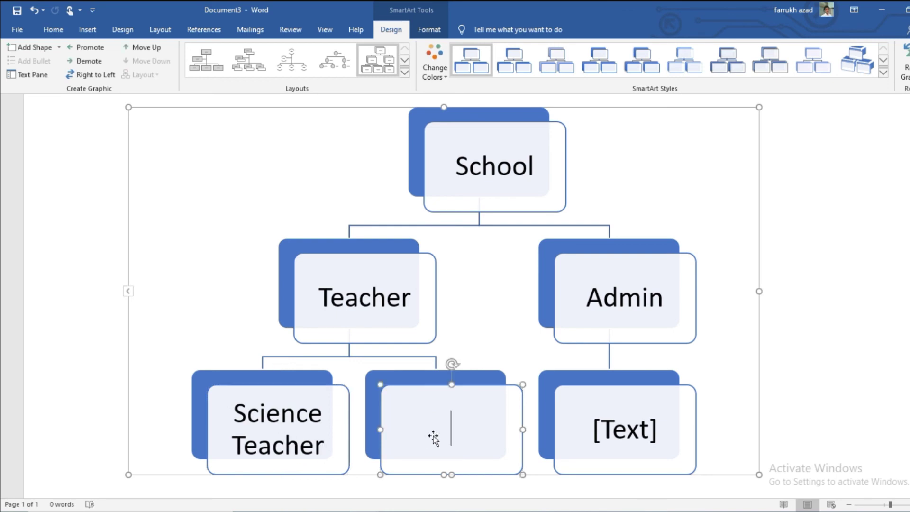
text(Art )
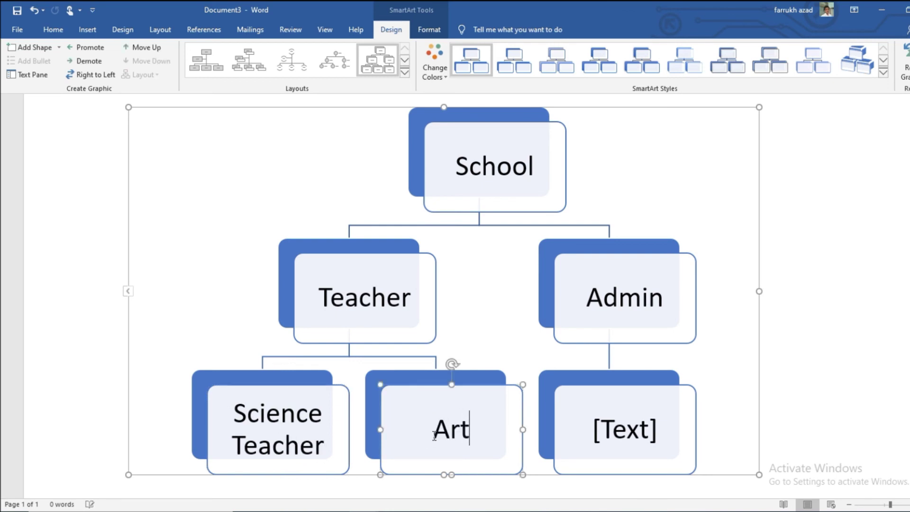
text(Te)
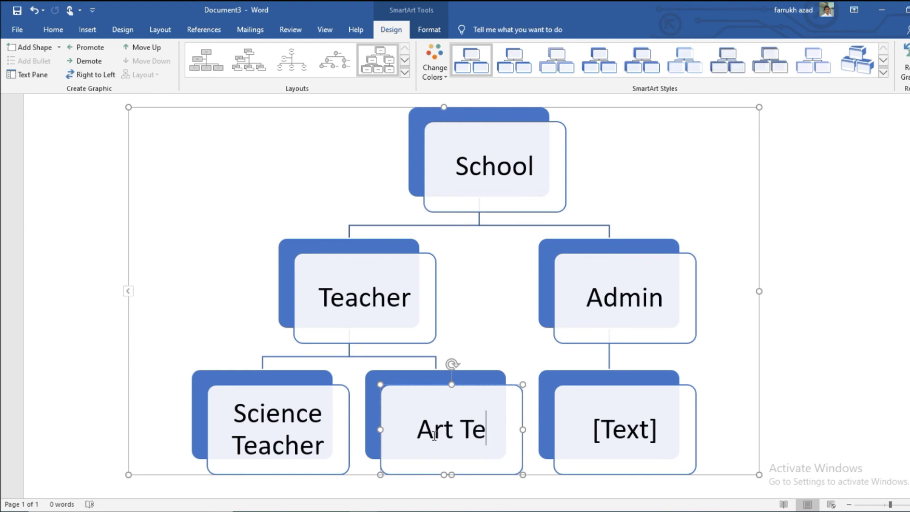
text(cha)
key(BackSpace)
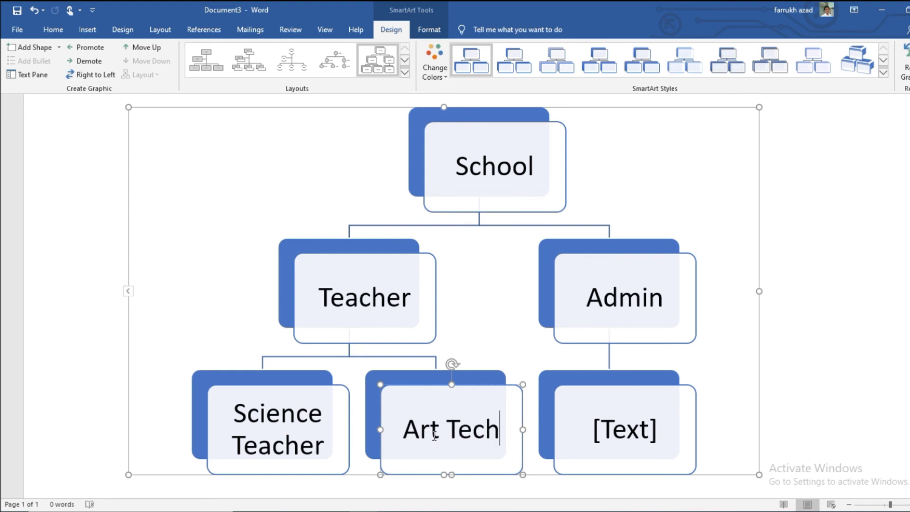
text(er)
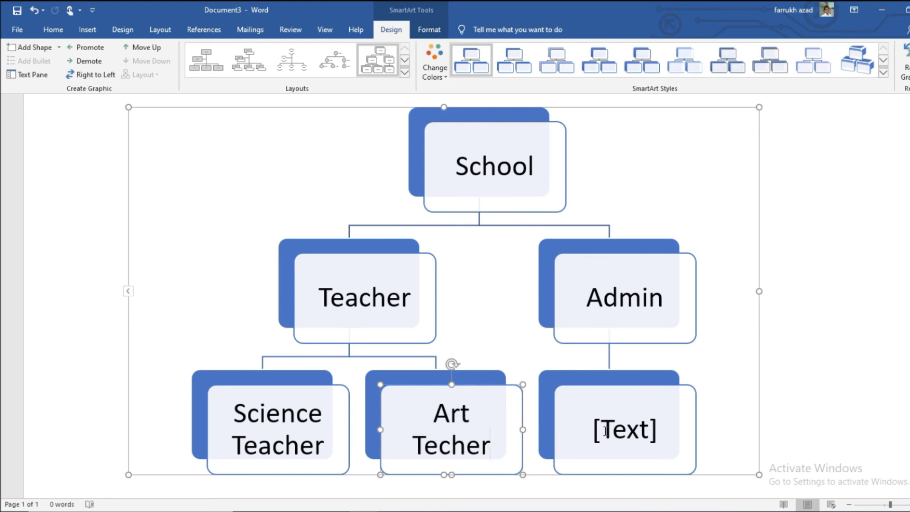
click(624, 428)
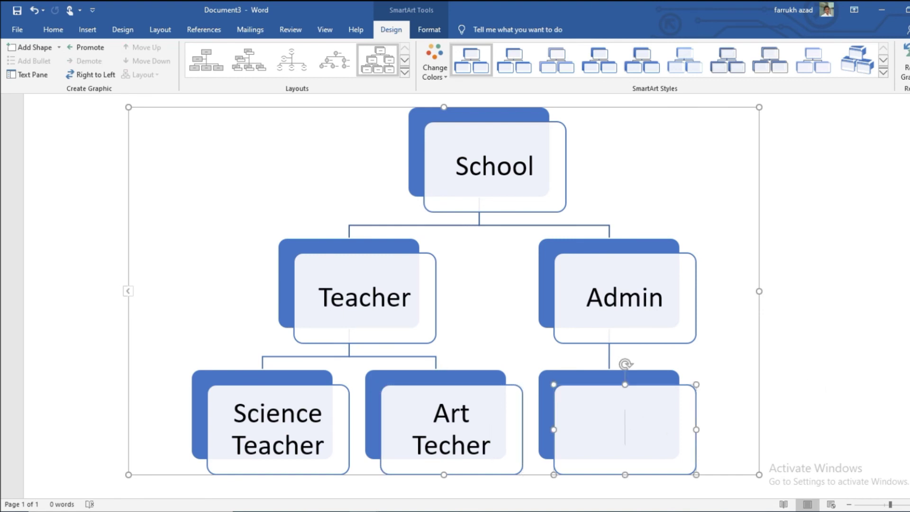
scroll(550, 369, down, 1)
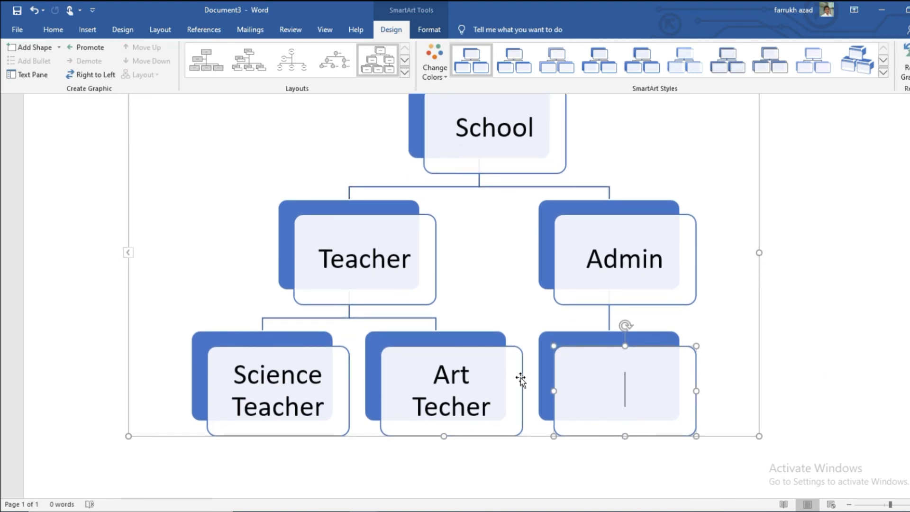
click(521, 379)
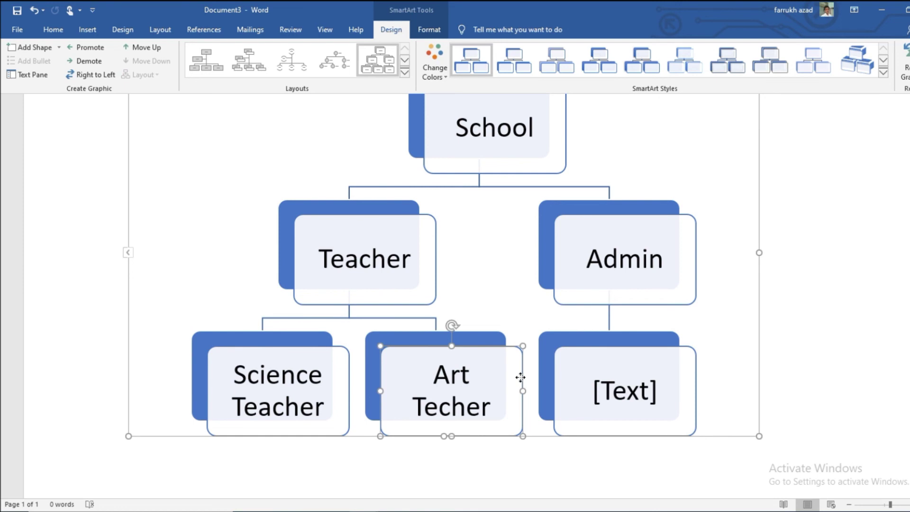
- Add an empty box after Art Techer with two empty boxes below it
click(39, 50)
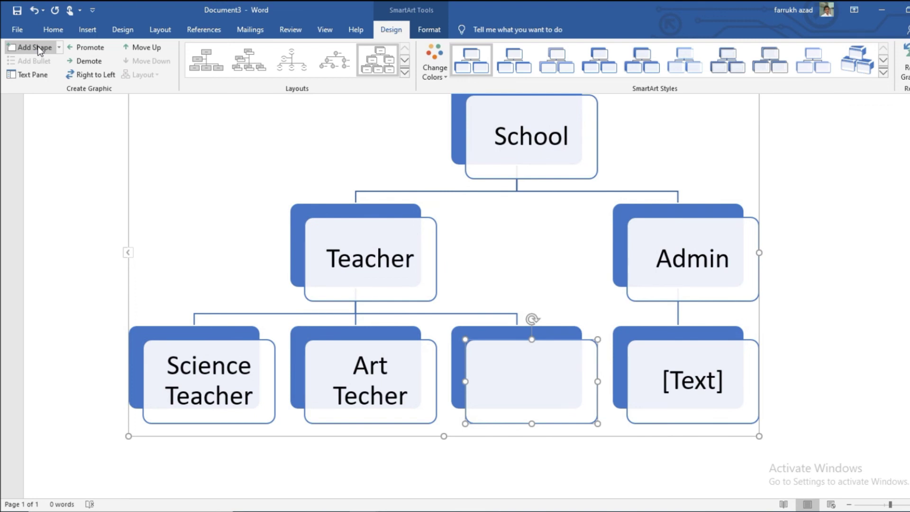
click(59, 47)
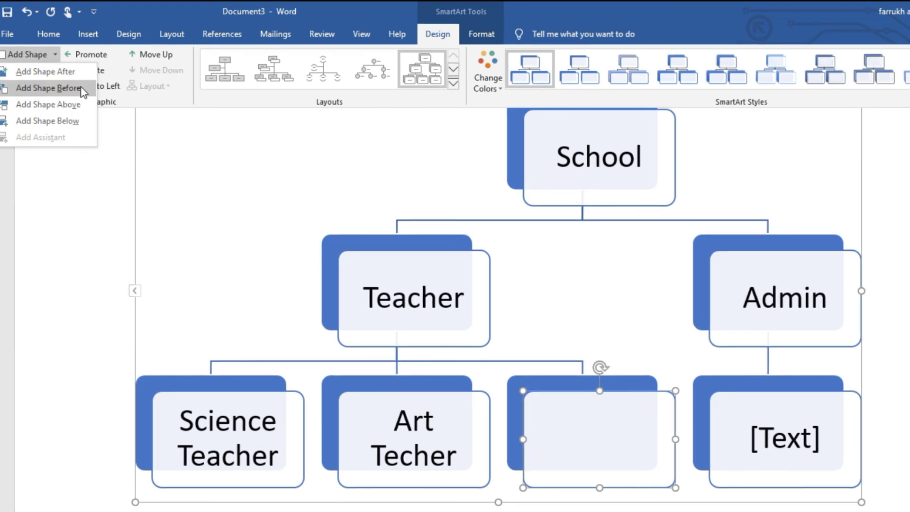
click(69, 122)
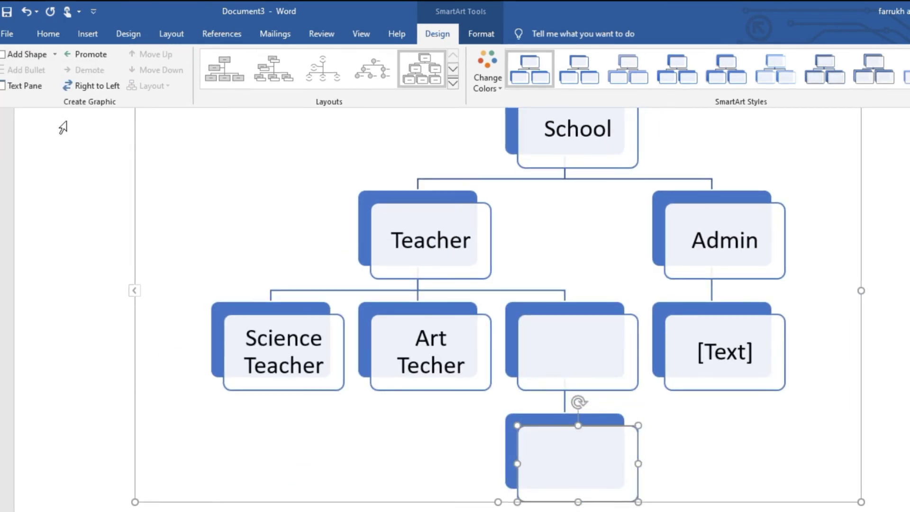
click(520, 372)
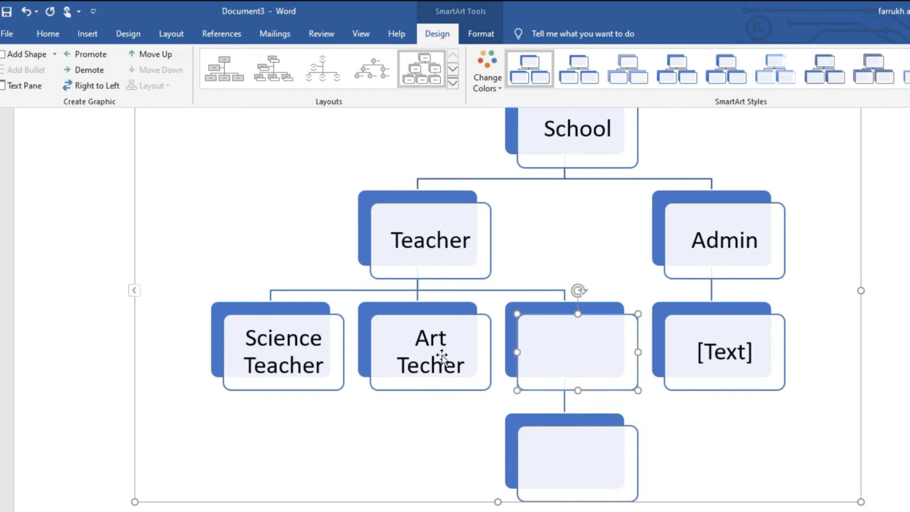
click(56, 55)
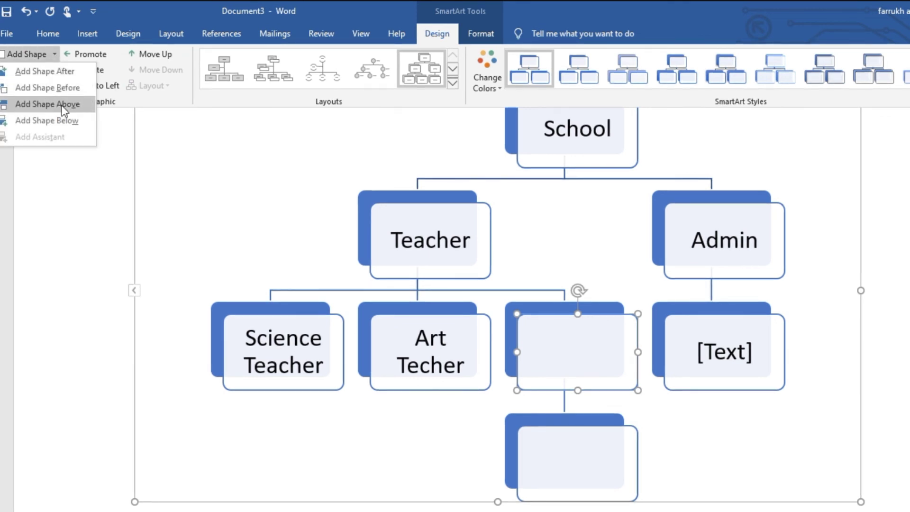
click(57, 121)
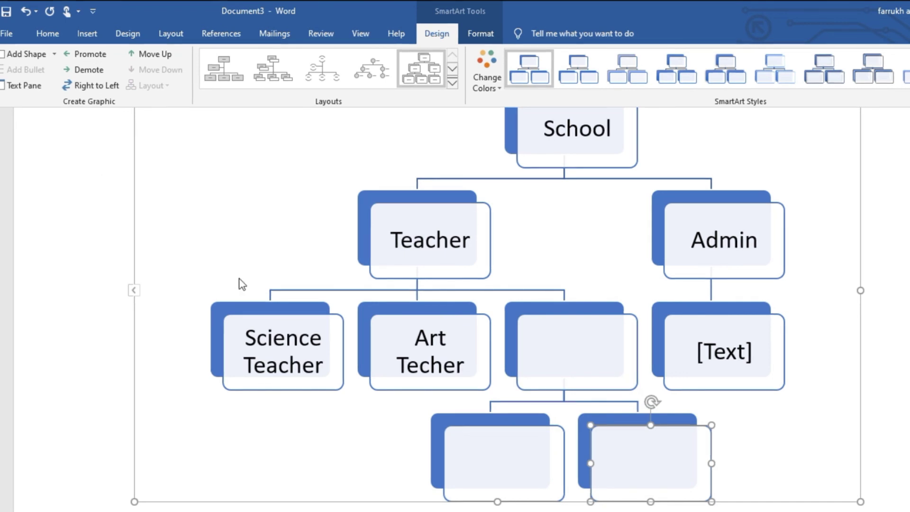
- Add an empty box before Science Teacher, then delete it again
click(235, 383)
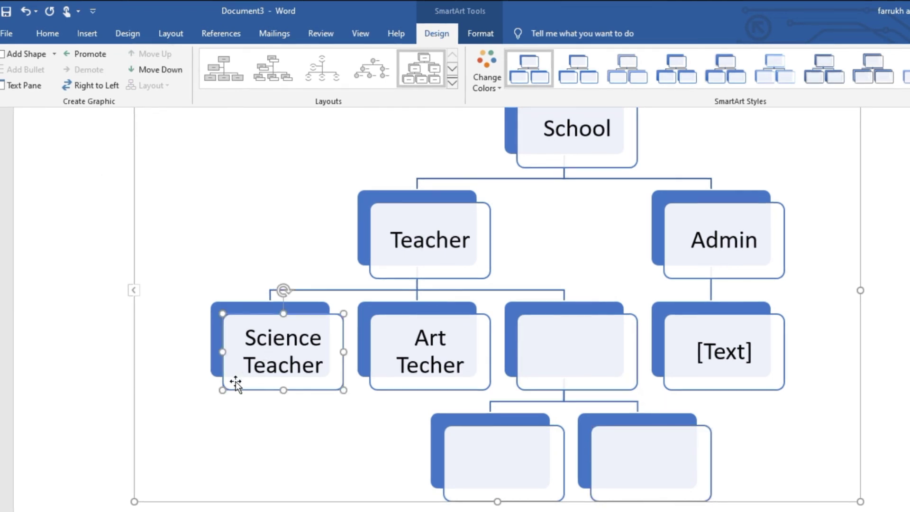
click(53, 54)
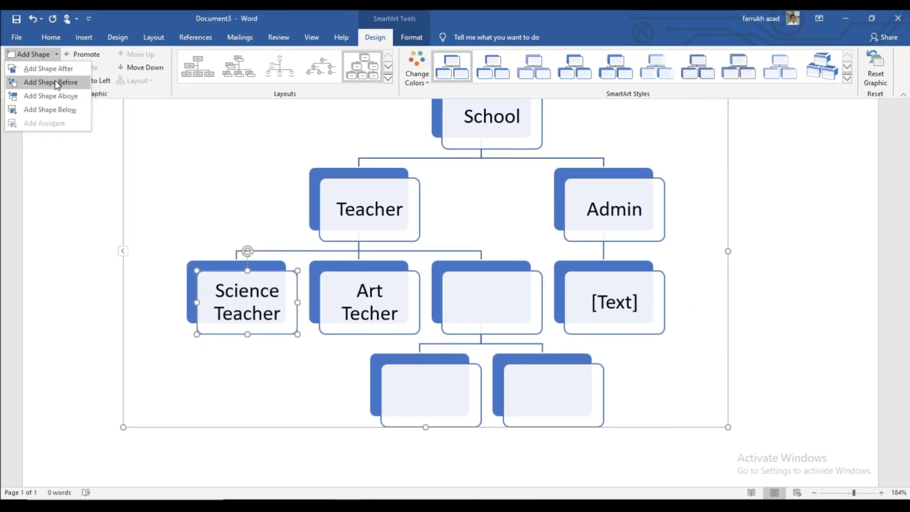
click(56, 83)
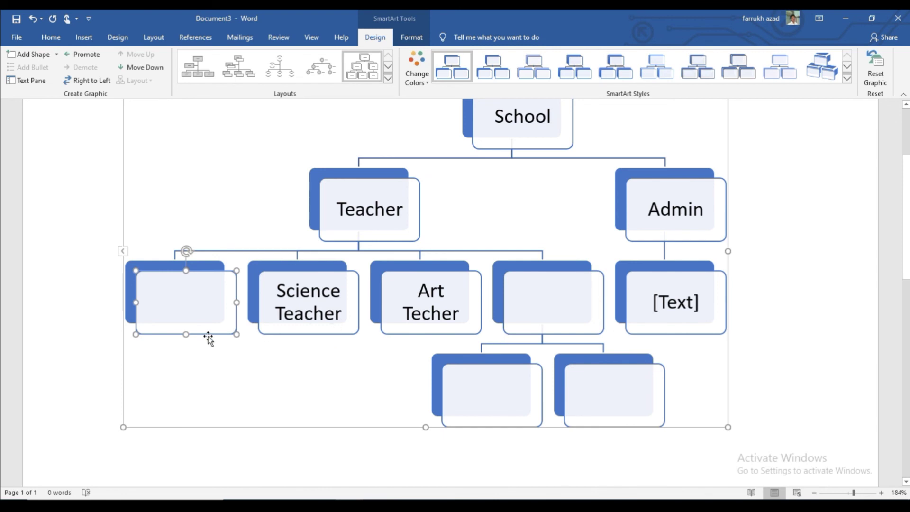
key(Delete)
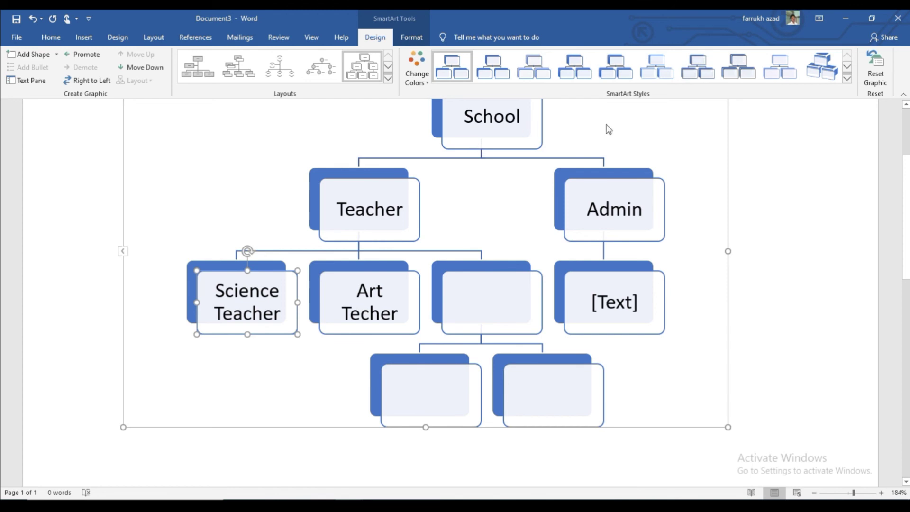
click(728, 154)
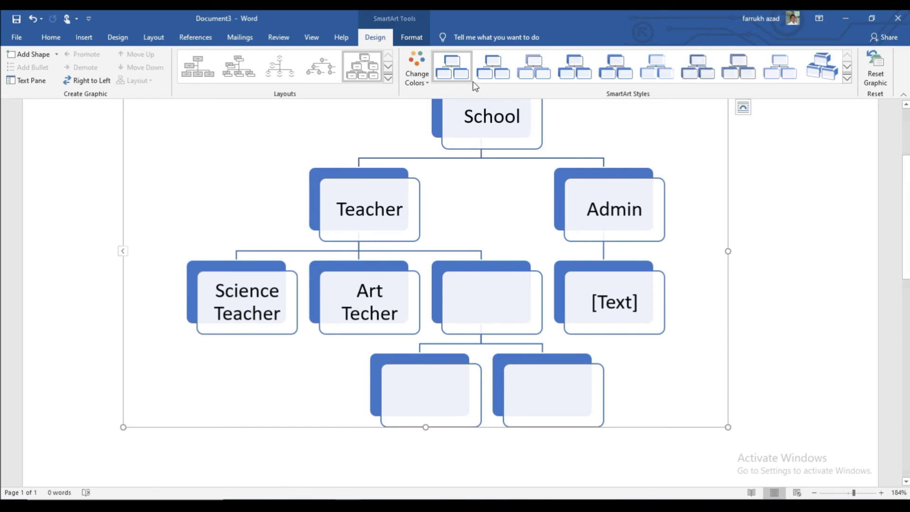
- Give the org chart a Colorful colour scheme and a new SmartArt style, then delete it
click(425, 78)
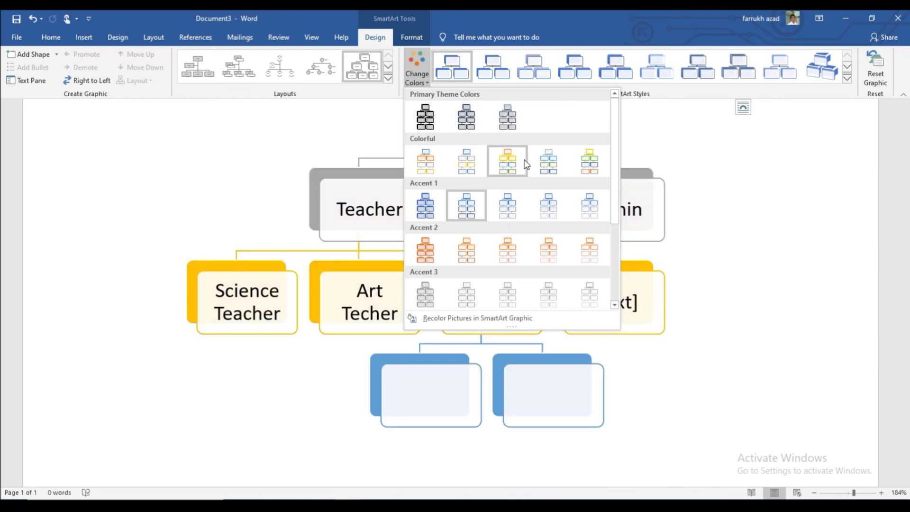
click(425, 161)
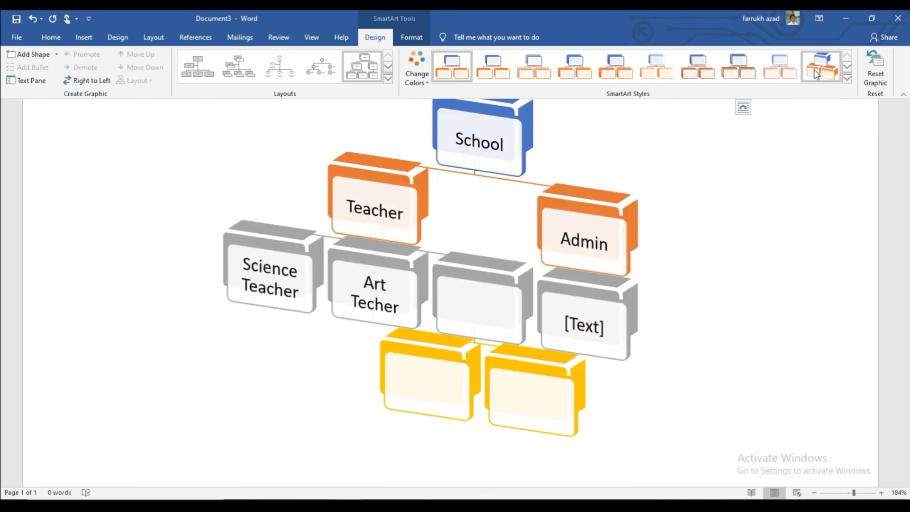
click(778, 75)
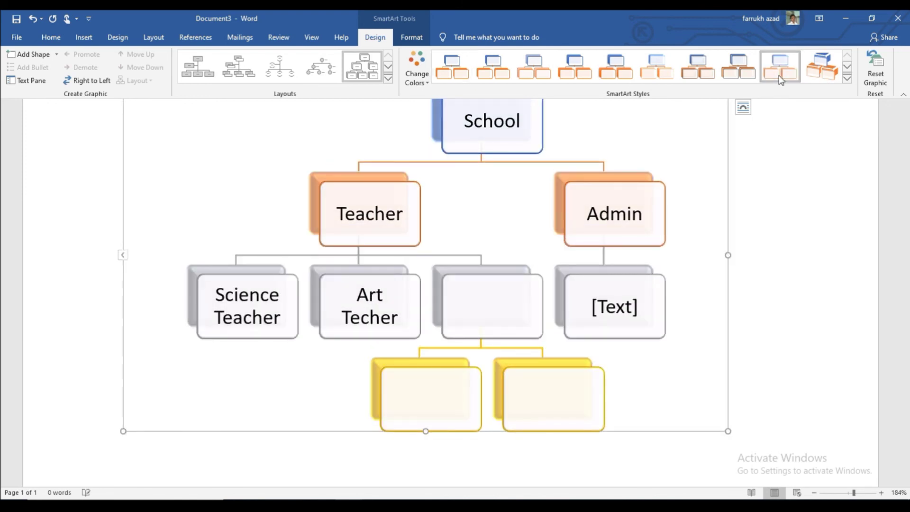
click(727, 182)
key(Delete)
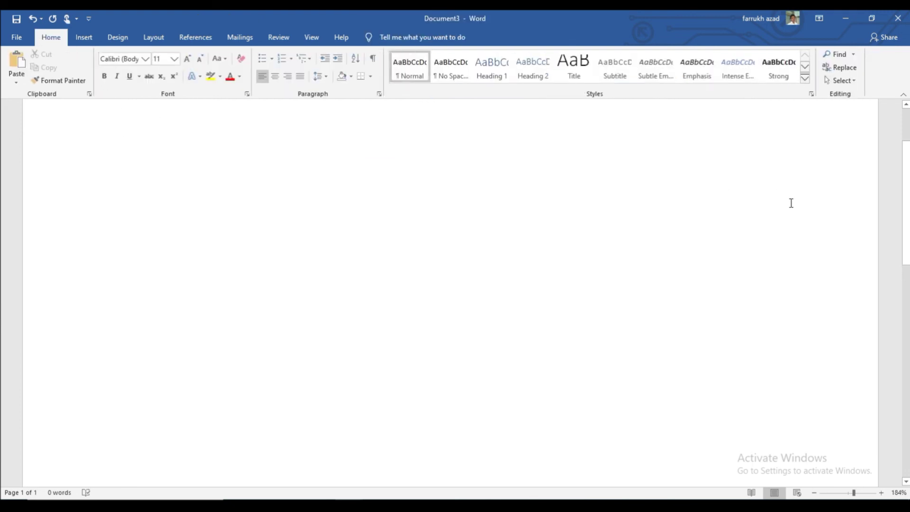
- Scroll up to view the now-empty page
scroll(581, 237, up, 3)
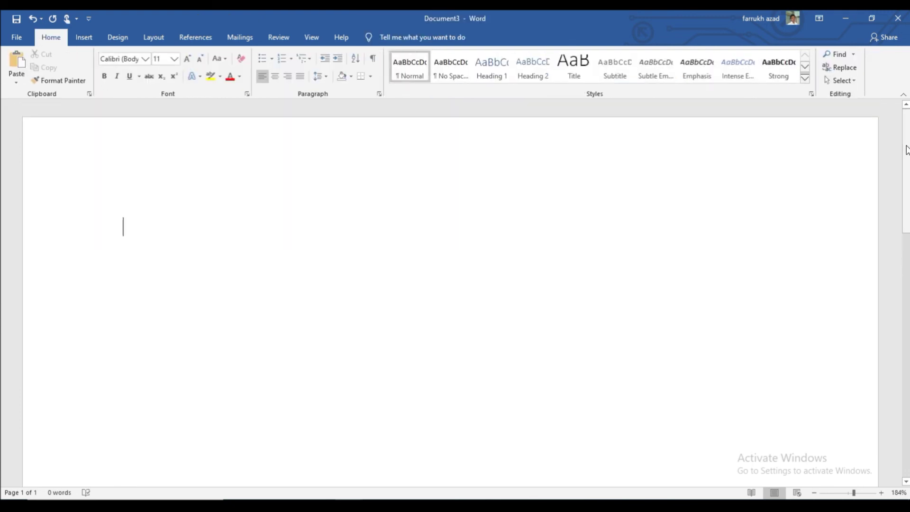